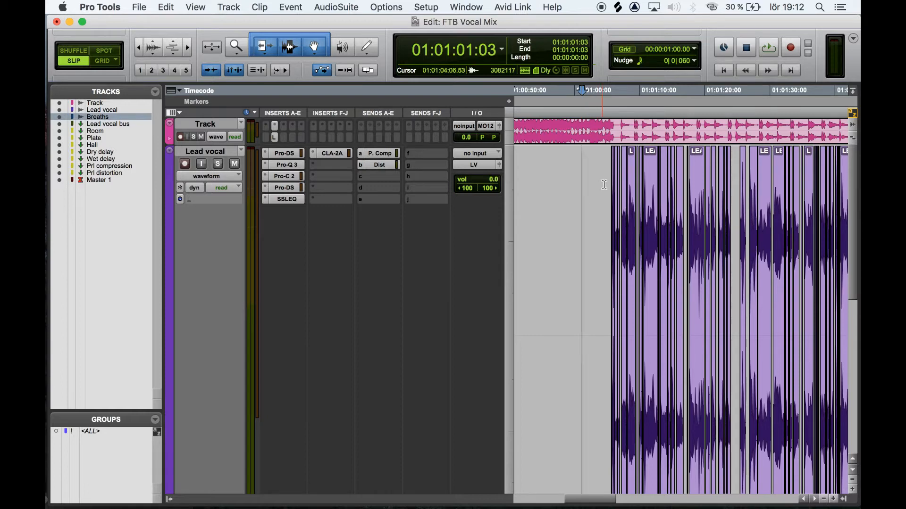
- Play back the mix from just before the lead vocal entry, stop it, and place the edit cursor at 01:01:04:08
key("space")
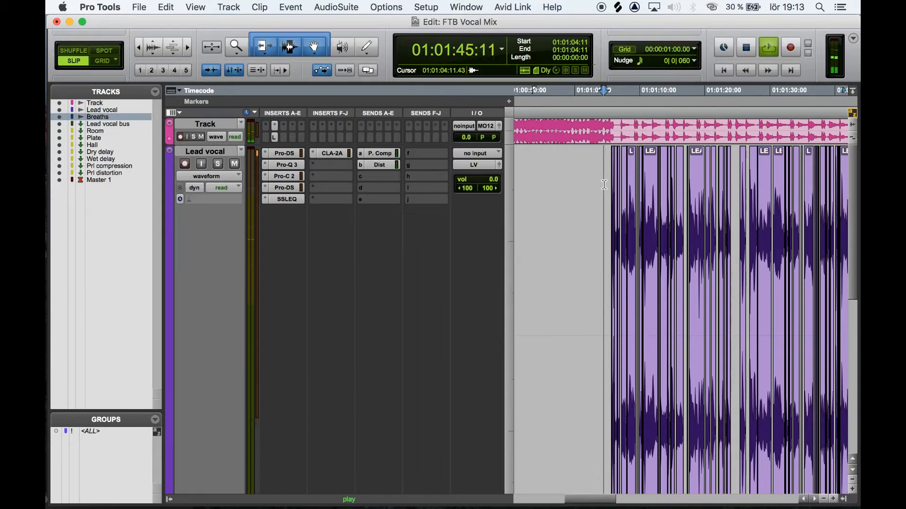
key("space")
scroll(613, 188, "left", 3)
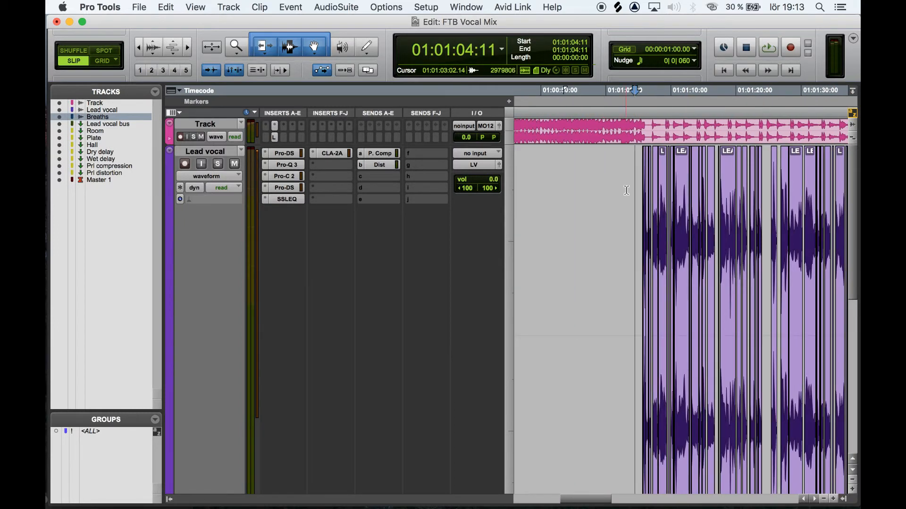
left_click(634, 192)
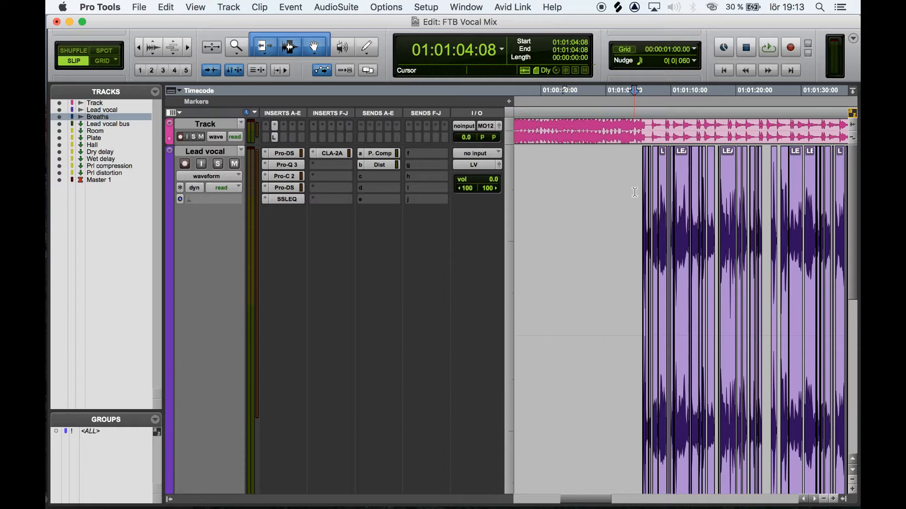
- Reduce the Lead vocal track's height so that the Breaths track and the bus tracks fit below it
scroll(634, 198, "right", 5)
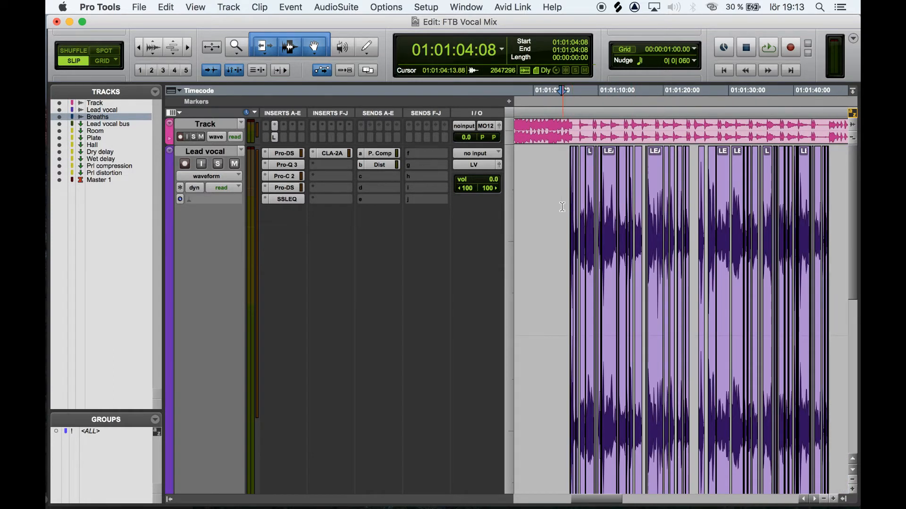
scroll(561, 207, "up", 6)
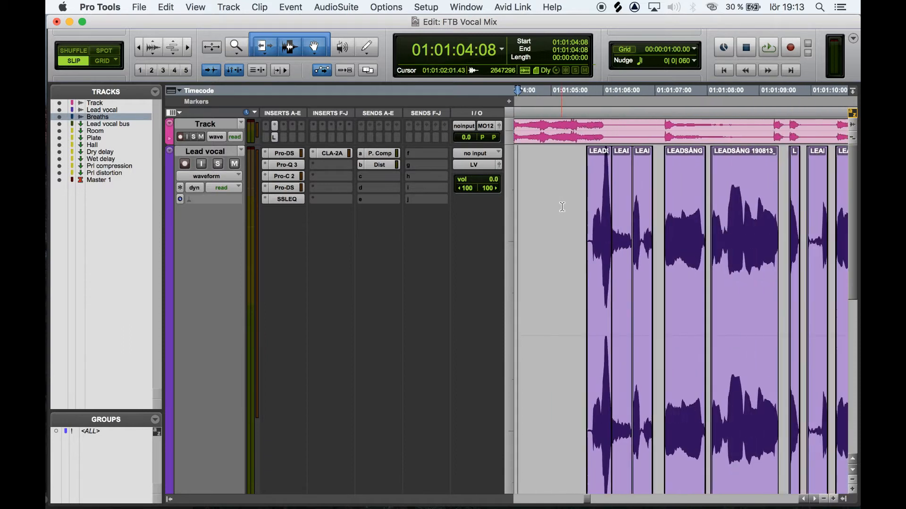
scroll(561, 207, "right", 8)
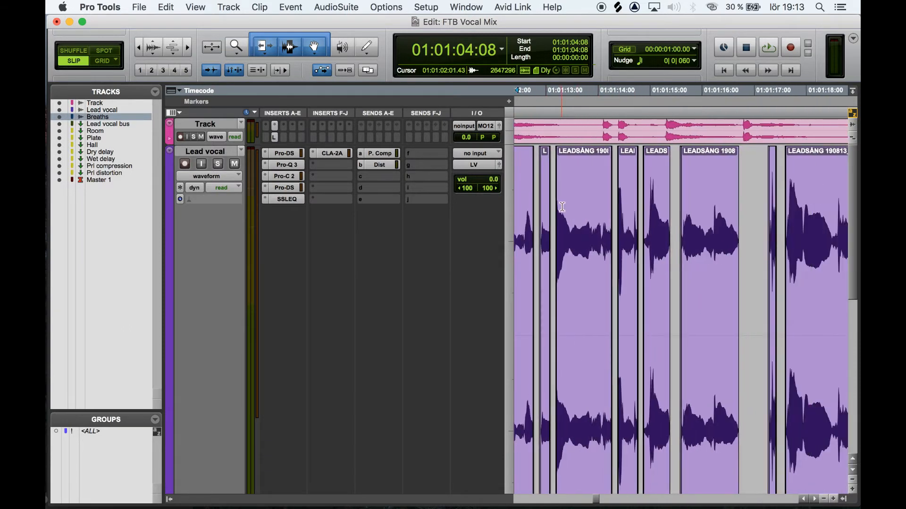
scroll(562, 207, "left", 14)
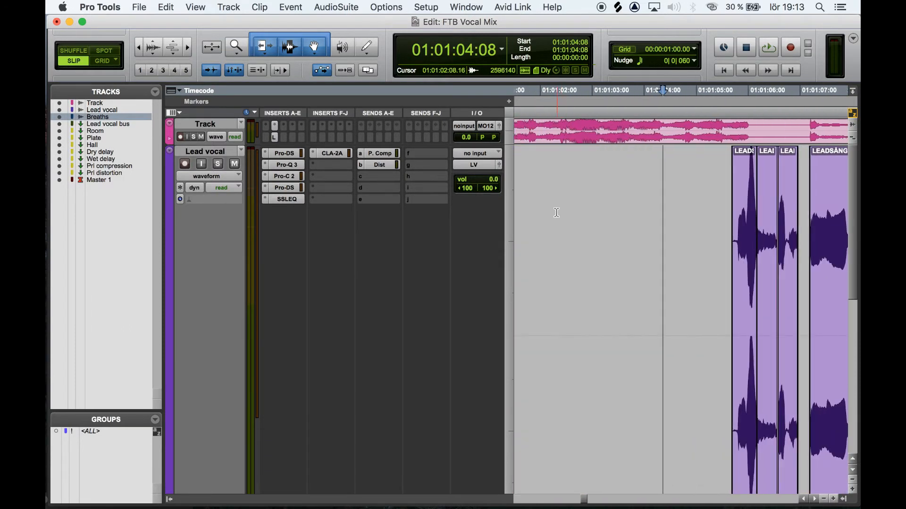
left_click(512, 284)
left_click(524, 273)
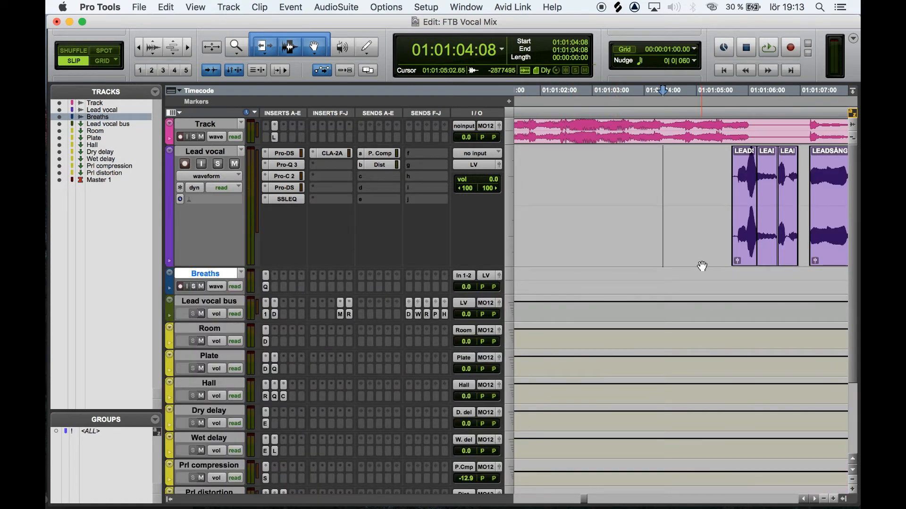
- Examine the separated breath clips on the Breaths track and the low-cut setting of its Pro-Q 3 EQ
scroll(702, 265, "right", 8)
scroll(738, 288, "right", 9)
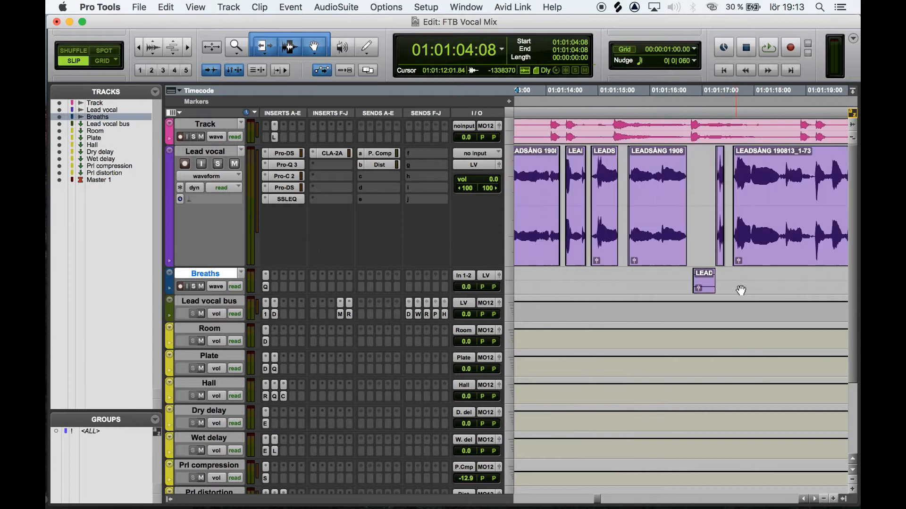
scroll(647, 283, "right", 9)
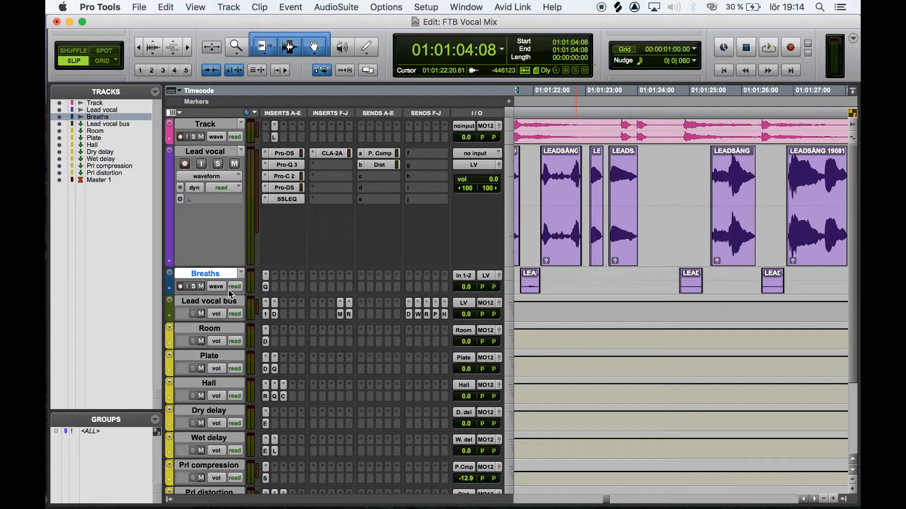
left_click(265, 287)
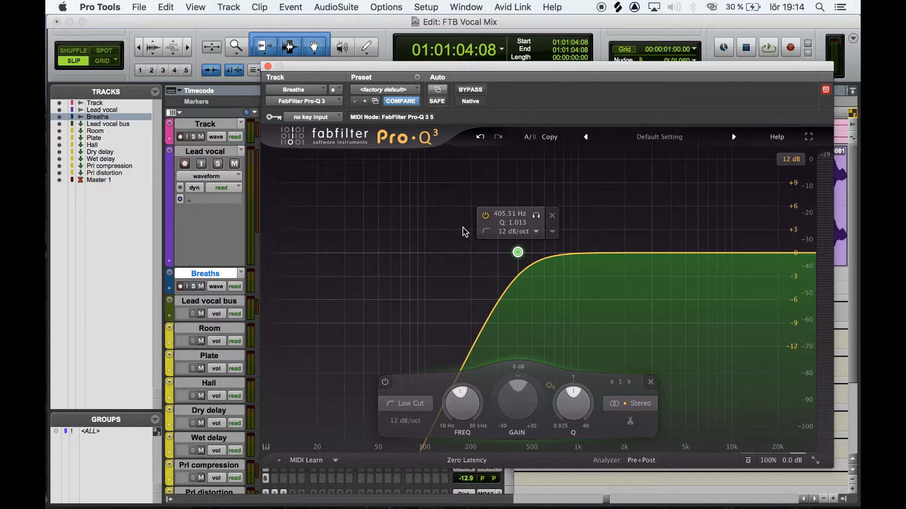
left_click(268, 66)
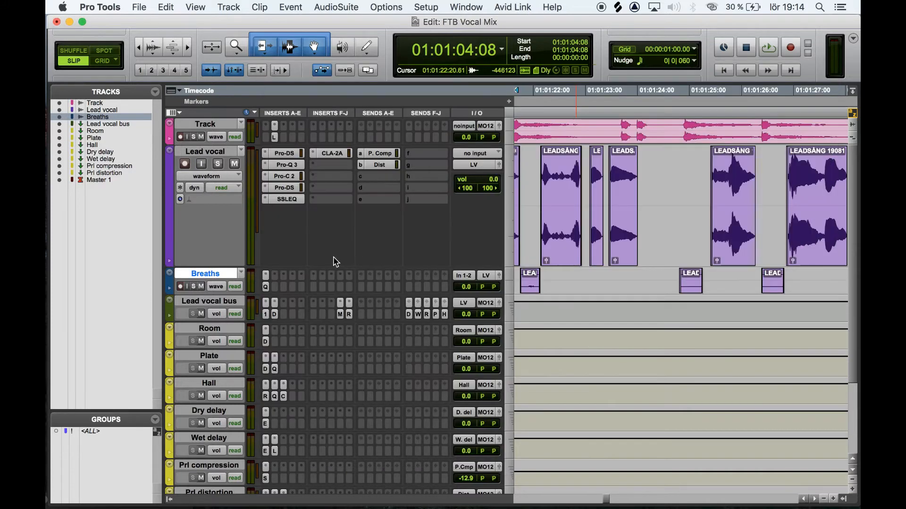
- Select the Lead vocal track and examine its clip edges, gaps and fades between about 01:01:22 and 01:01:28
left_click(196, 302)
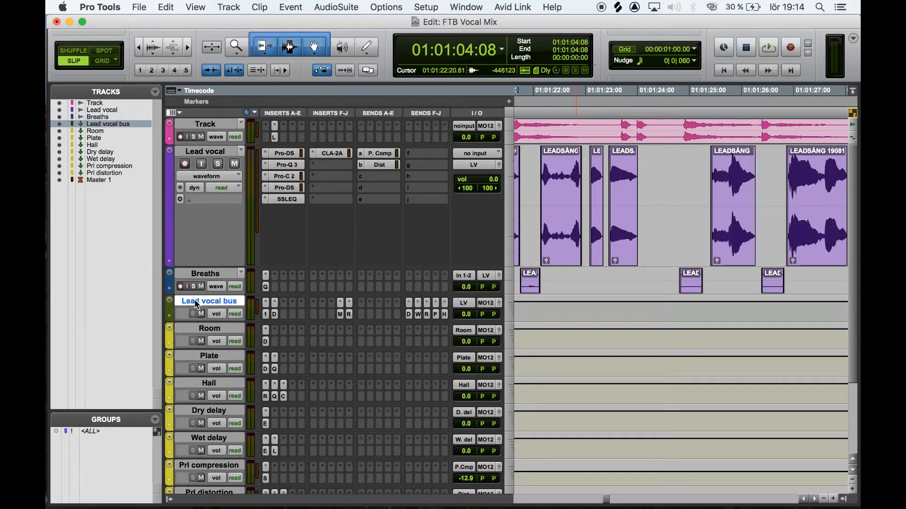
left_click(196, 152)
left_click(534, 179)
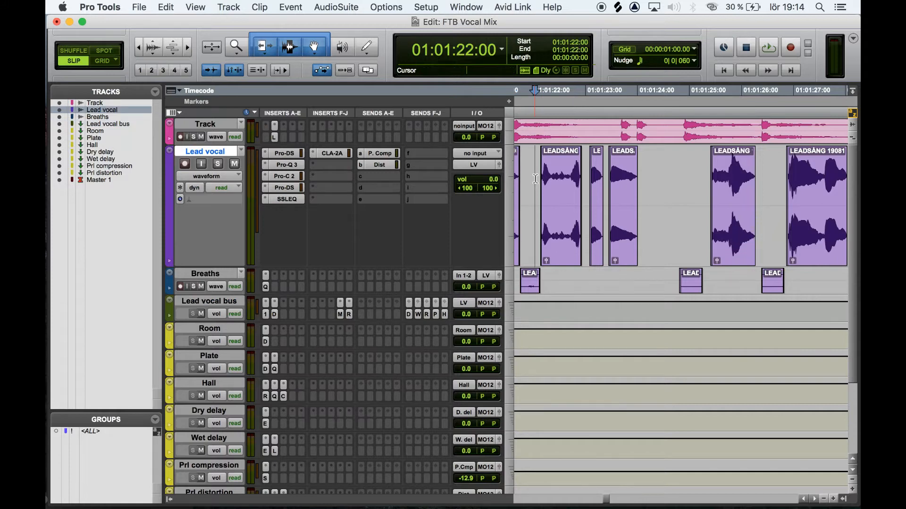
key("t")
key("t")
key("t")
scroll(664, 211, "right", 5)
scroll(664, 211, "right", 3)
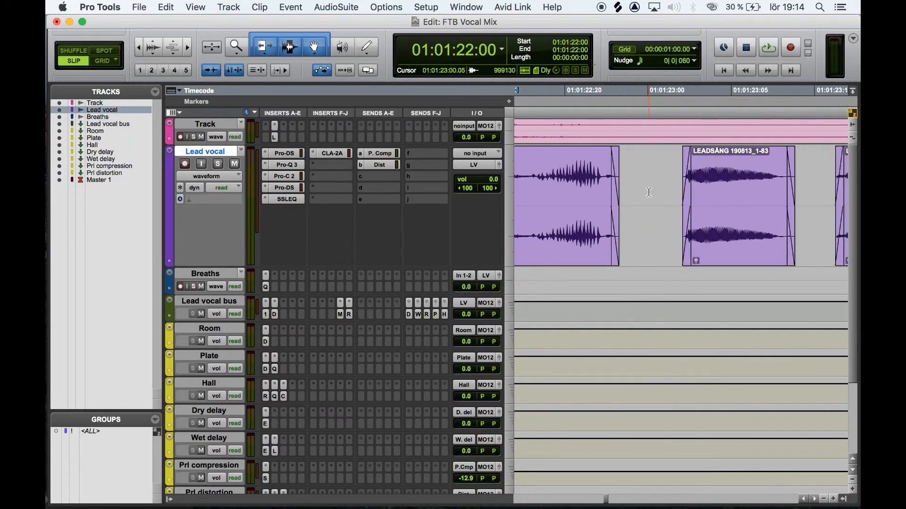
scroll(648, 192, "right", 3)
scroll(649, 192, "right", 3)
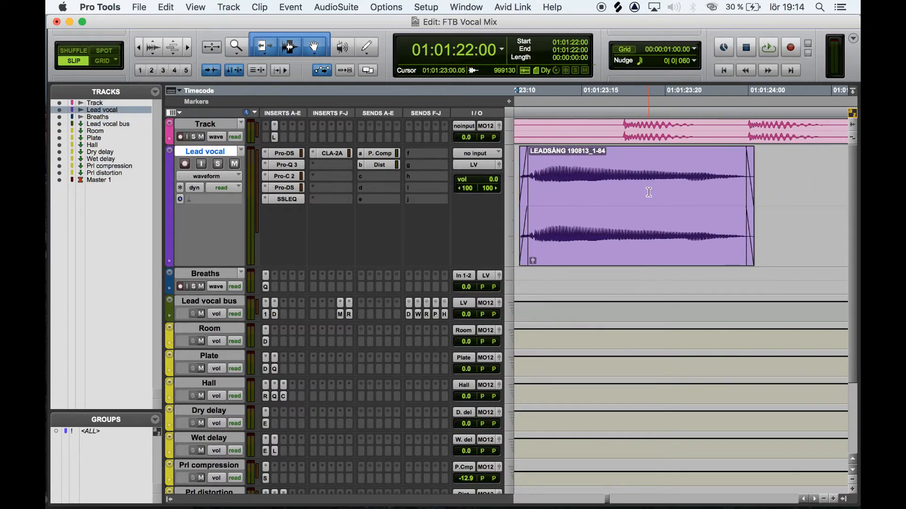
left_click(649, 192)
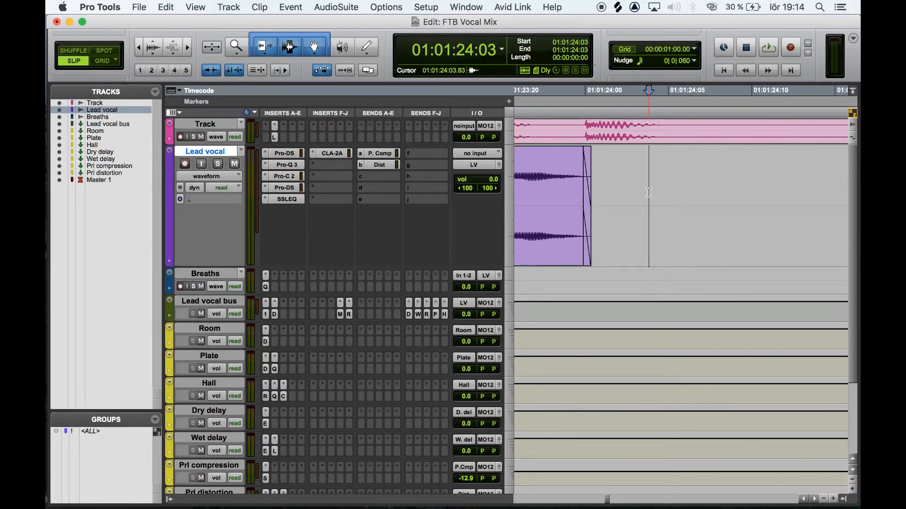
scroll(648, 192, "right", 5)
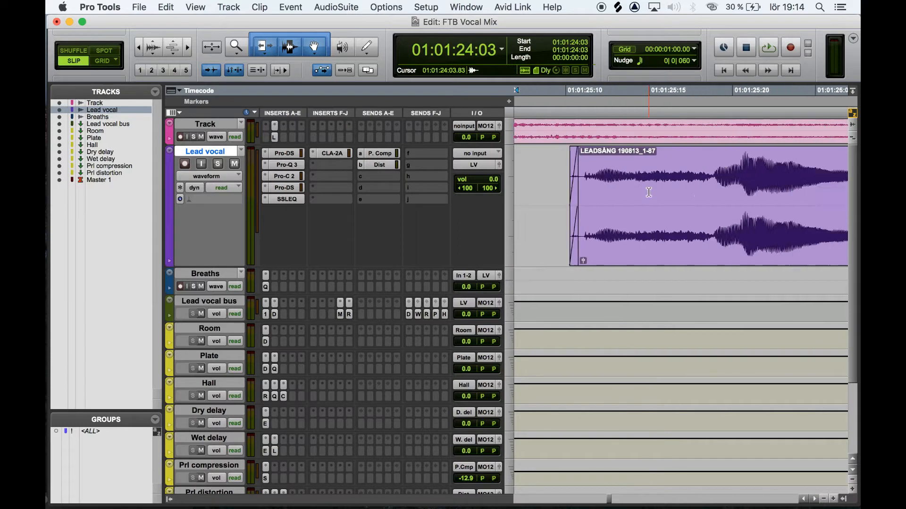
scroll(648, 192, "right", 5)
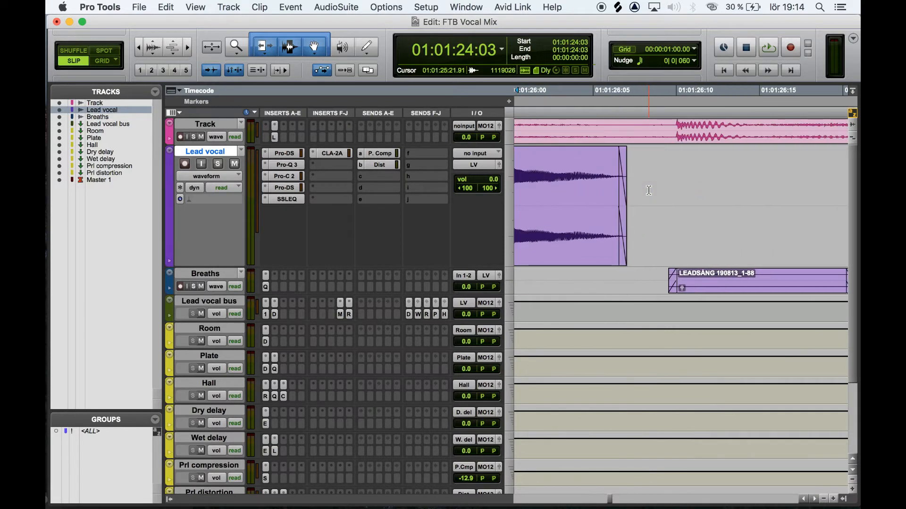
scroll(648, 190, "right", 4)
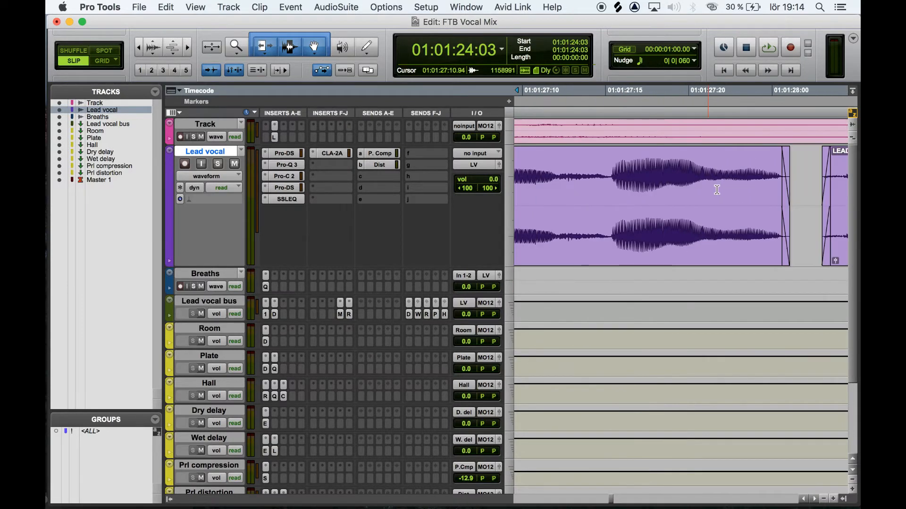
scroll(716, 190, "right", 4)
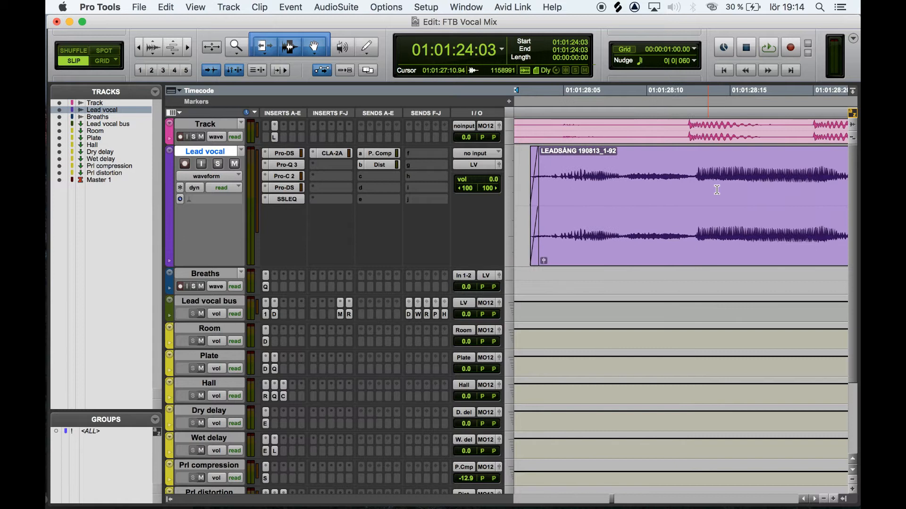
scroll(717, 190, "left", 20)
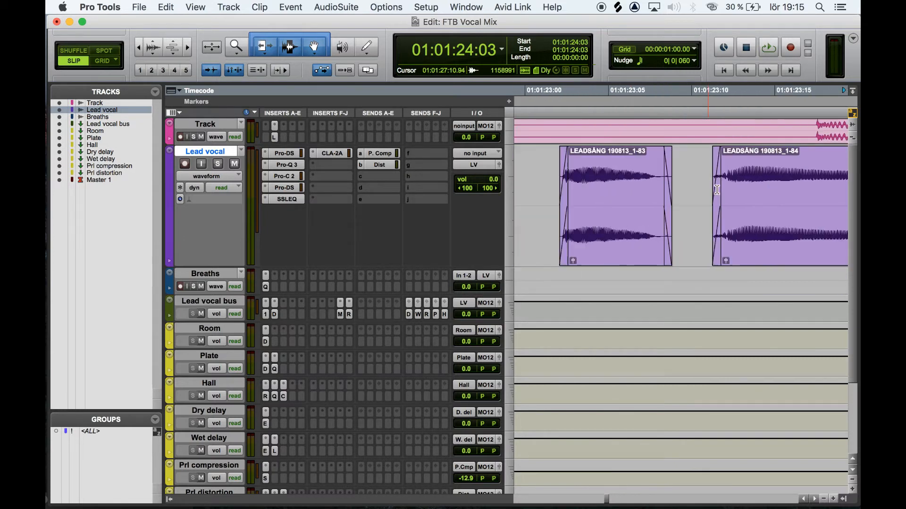
scroll(716, 189, "left", 8)
- Audition the clip LEADSÅNG 190813_1-138 after the first vocal clip and check its clip gain and crossfades
left_click(716, 190)
key("r")
key("r")
key("r")
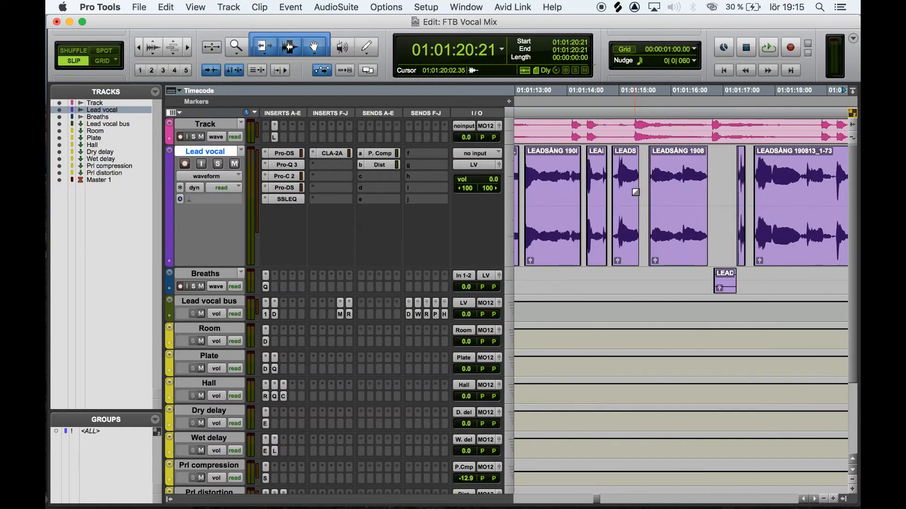
scroll(636, 192, "left", 10)
scroll(635, 192, "right", 6)
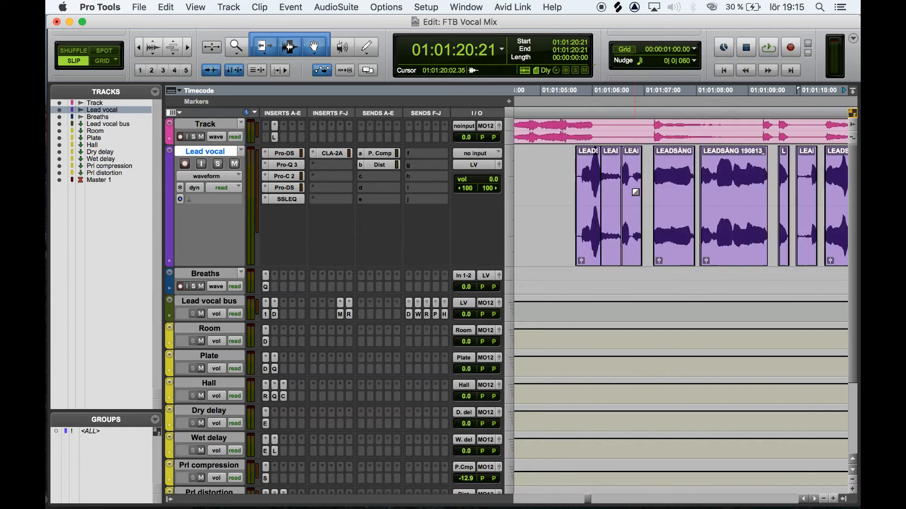
left_click(516, 166)
key("t")
key("t")
key("t")
left_click(658, 242)
key("space")
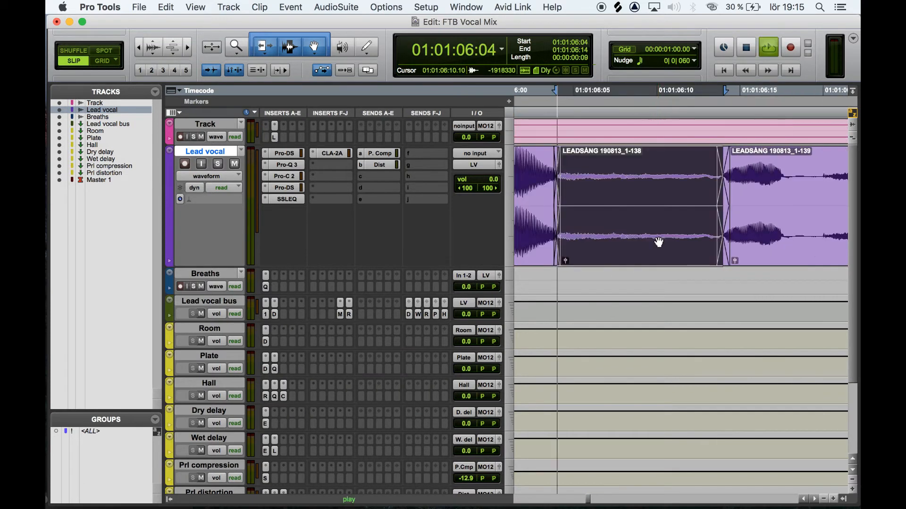
key("space")
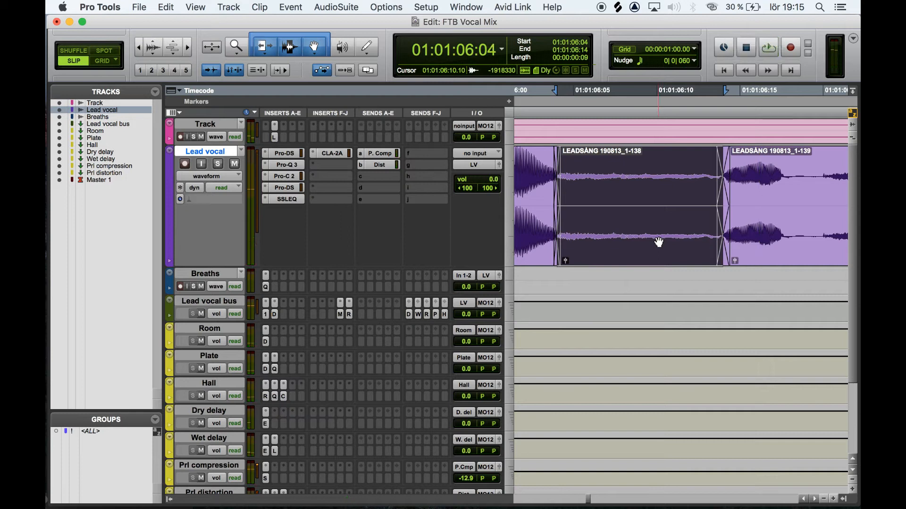
left_click(565, 260)
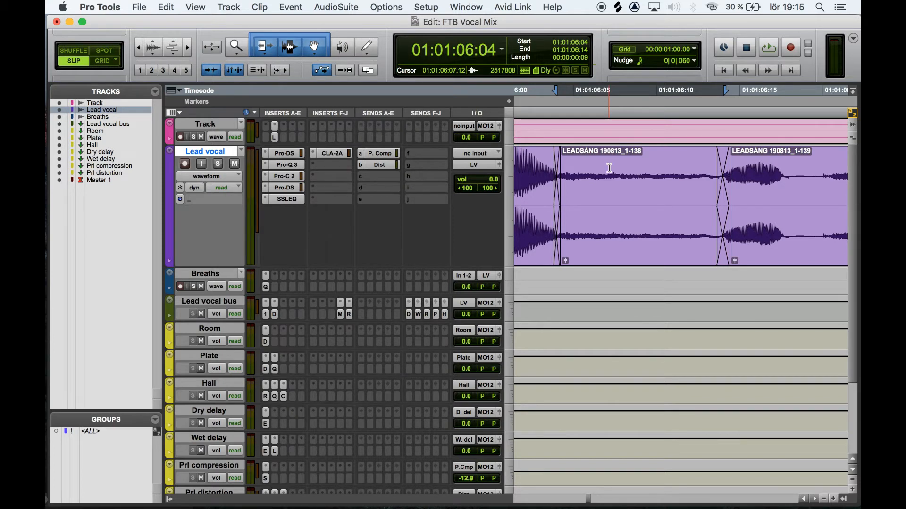
left_click(578, 200)
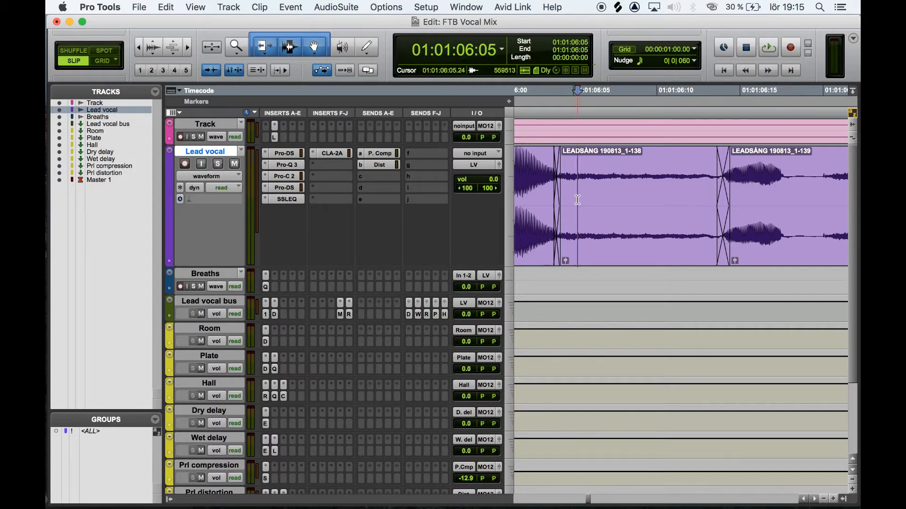
- Place the edit cursor at 01:01:05:13, just before the first Lead vocal clip
key("r")
key("r")
key("r")
left_click(633, 163)
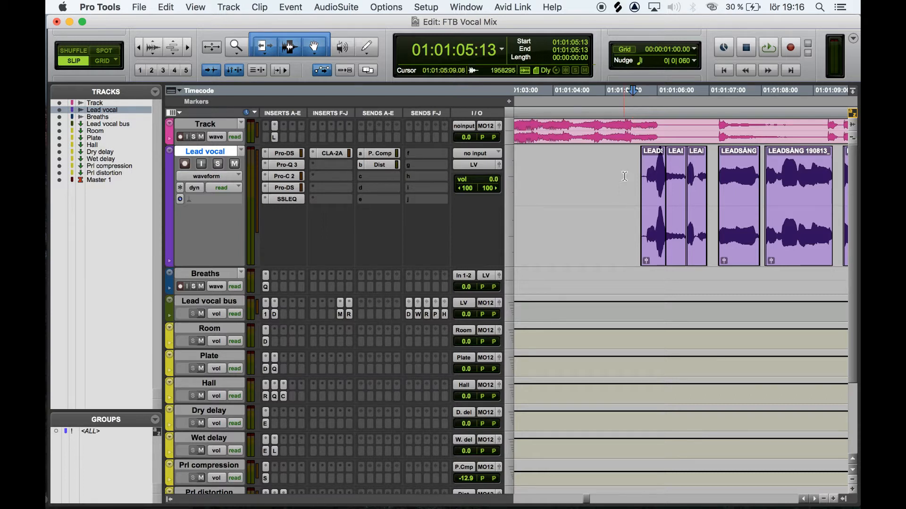
scroll(617, 179, "right", 3)
scroll(617, 179, "right", 5)
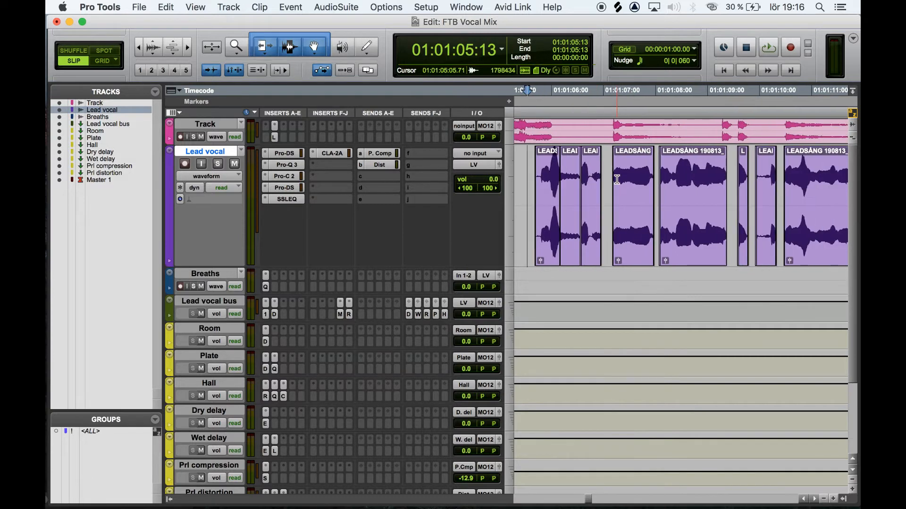
- Inspect the threshold and range settings of the first Pro-DS de-esser on the Lead vocal track
left_click(286, 155)
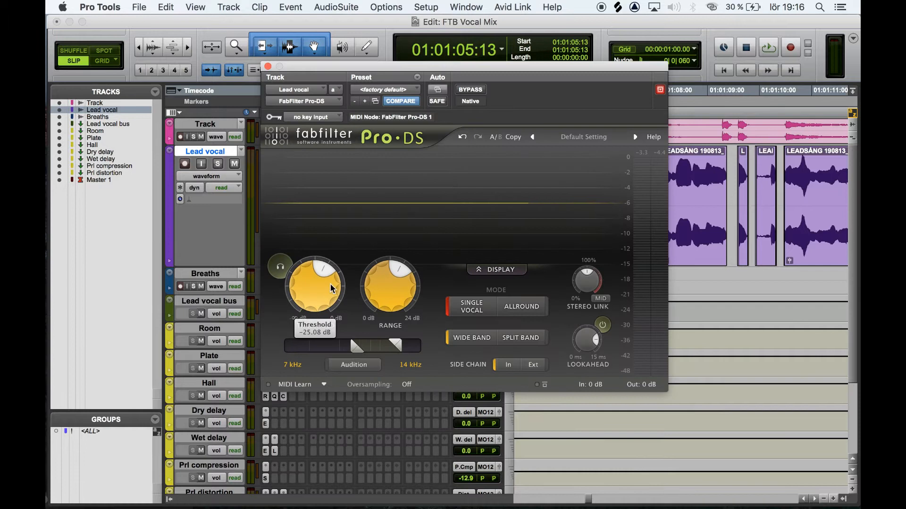
mouse_move(329, 269)
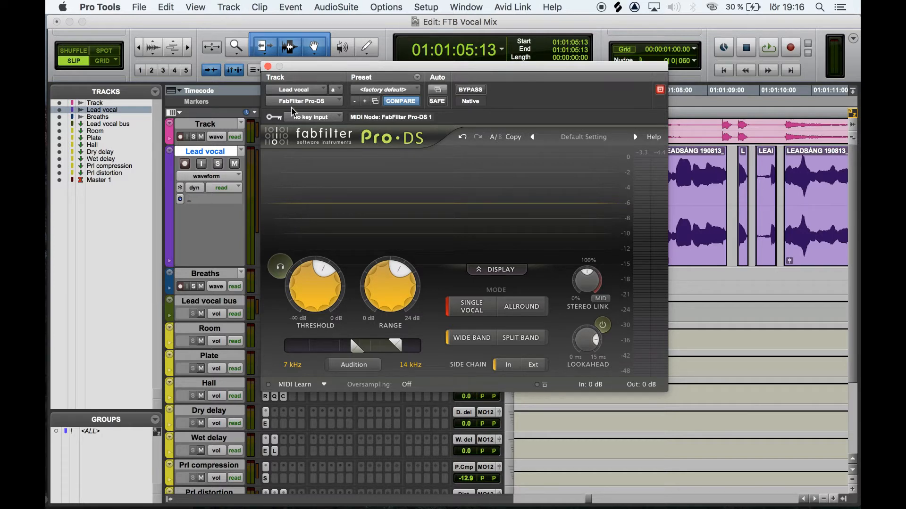
left_click(268, 66)
- Add a flat 0 dB bell band above the highest notch in the Lead vocal's Pro-Q 3, and move the plug-in window below the vocal clips
left_click(280, 166)
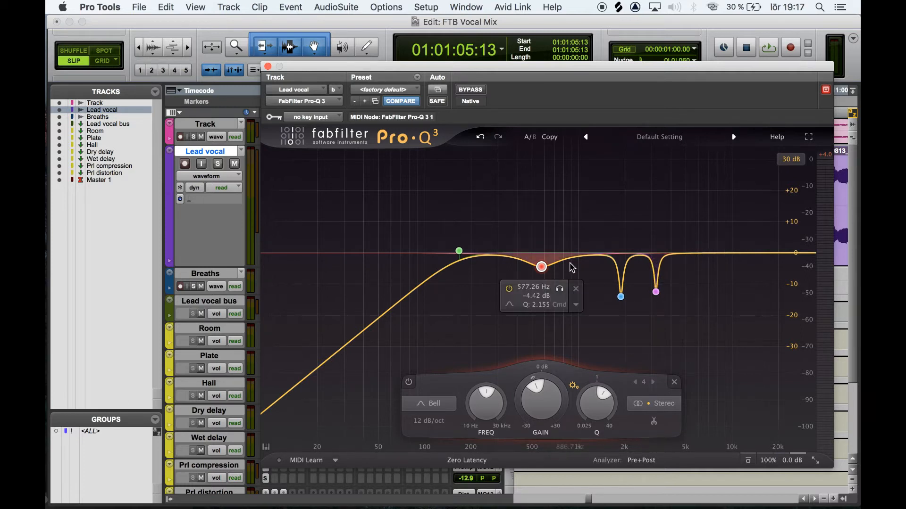
mouse_move(712, 253)
left_mouse_down()
mouse_move(718, 233)
mouse_move(712, 253)
left_mouse_up()
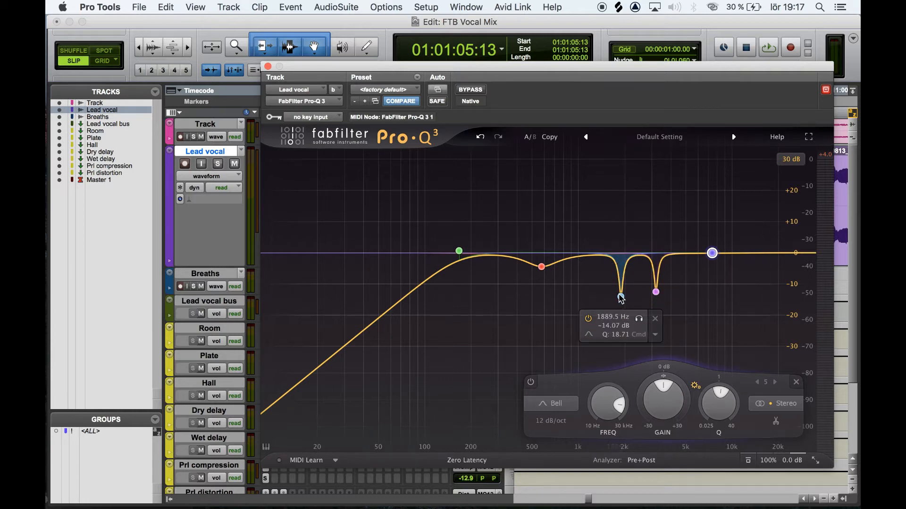
left_click_drag(306, 67, 317, 304)
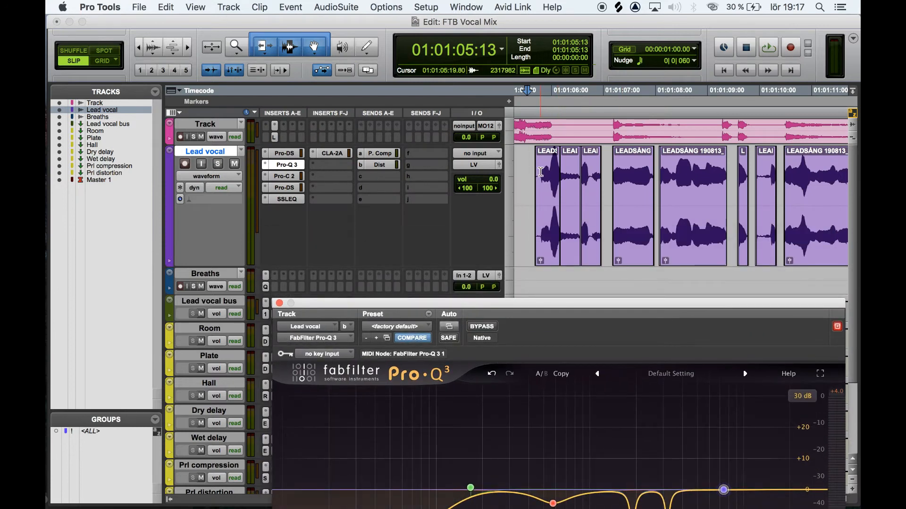
- Play the vocal from 01:01:05:13 and compare it with Pro-Q 3 bypassed and active, leaving the EQ active and its window closed
key("space")
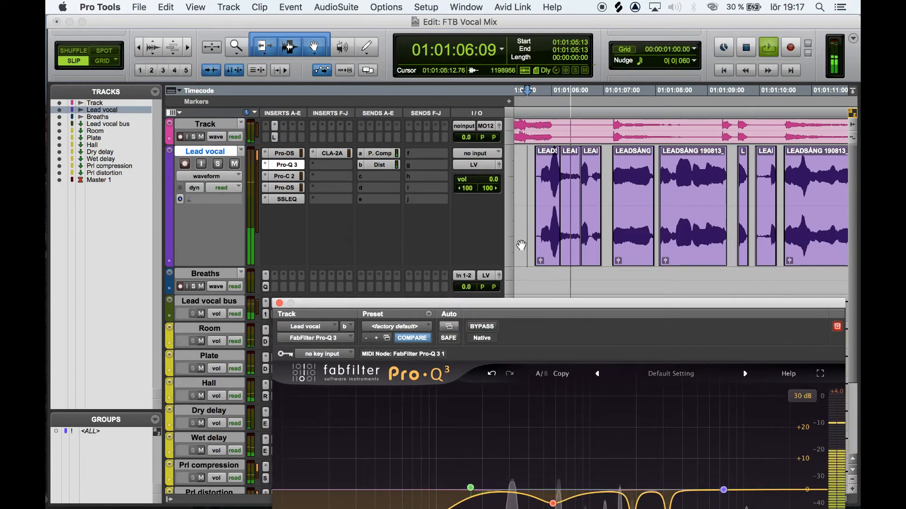
left_click(489, 330)
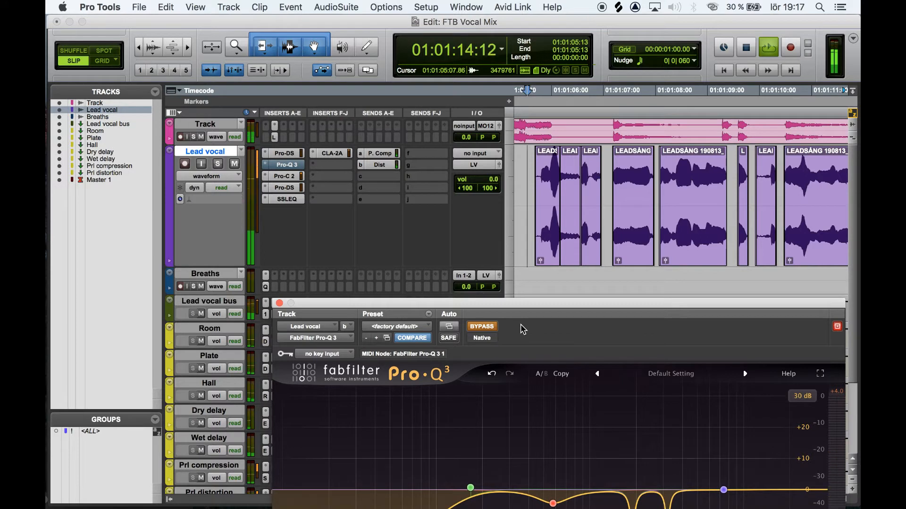
left_click(486, 327)
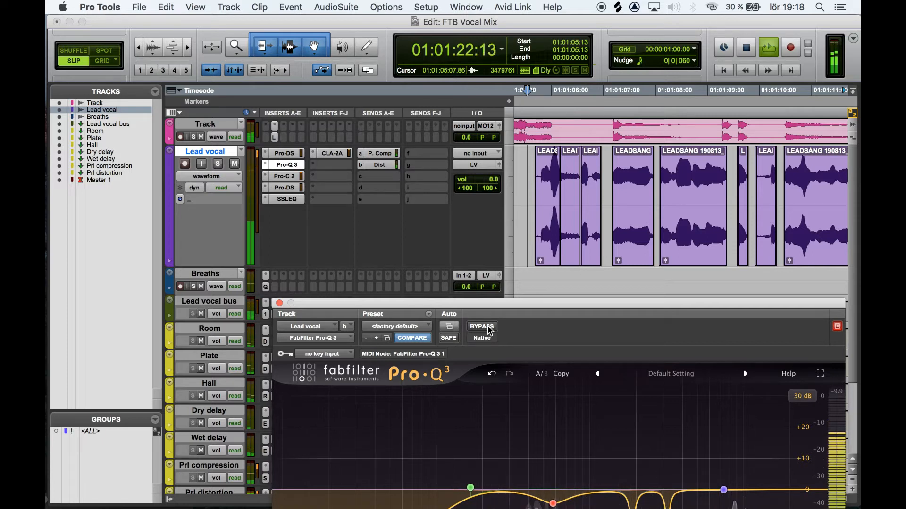
key("space")
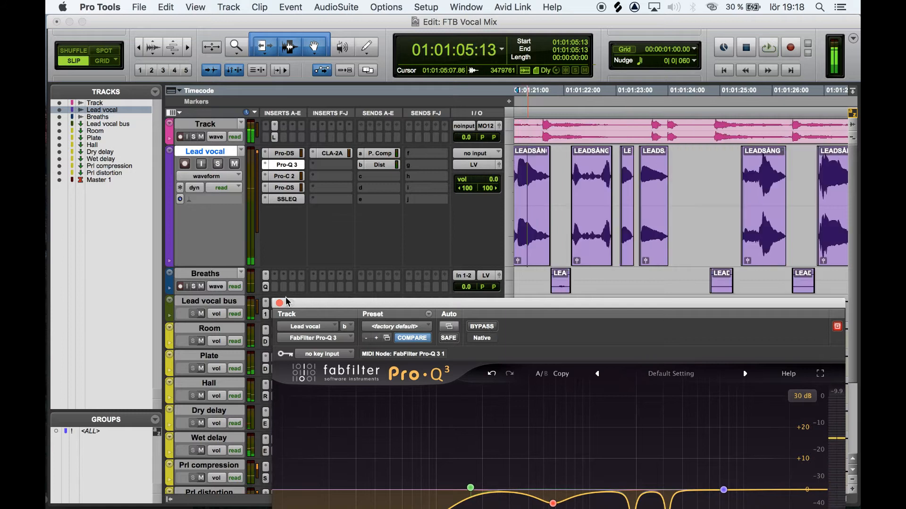
left_click(279, 303)
- Inspect the attack, release and compression style of the Lead vocal's Pro-C 2, keeping the style on Vocal
scroll(547, 299, "left", 5)
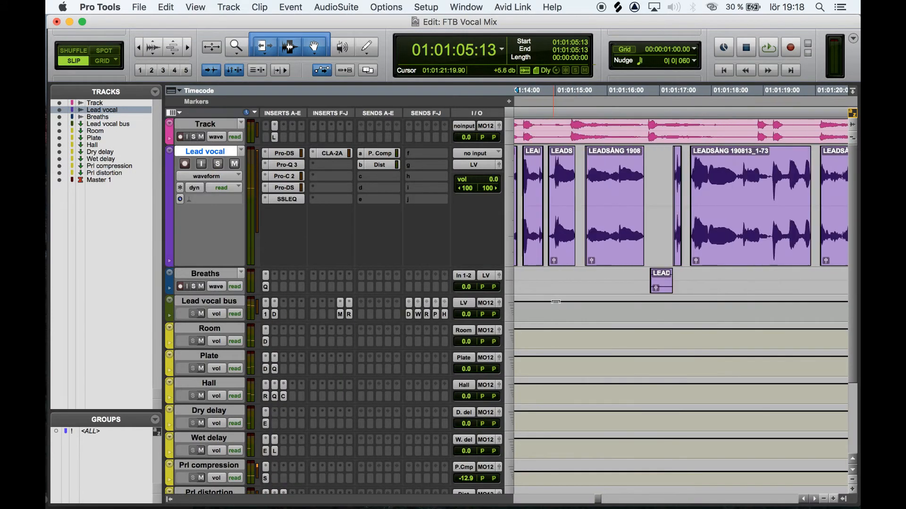
scroll(555, 302, "left", 7)
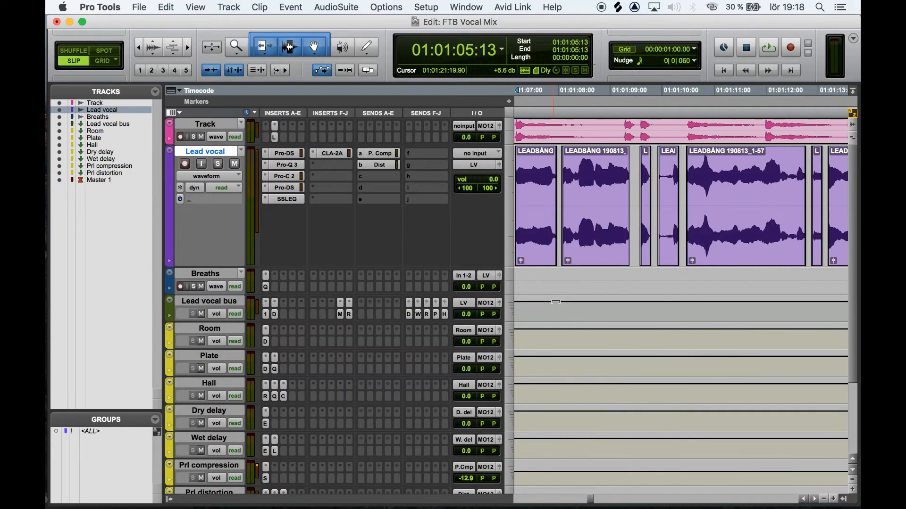
scroll(556, 302, "left", 1)
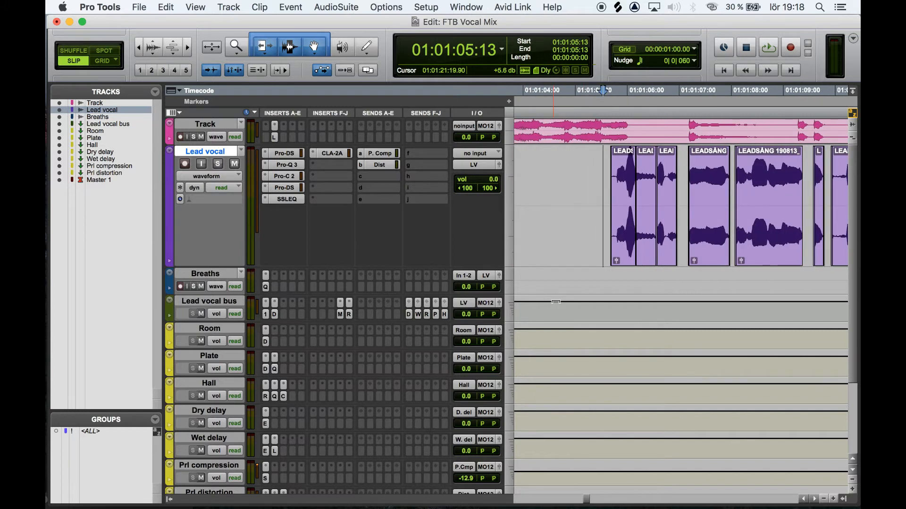
left_click(285, 176)
left_click_drag(420, 167, 381, 90)
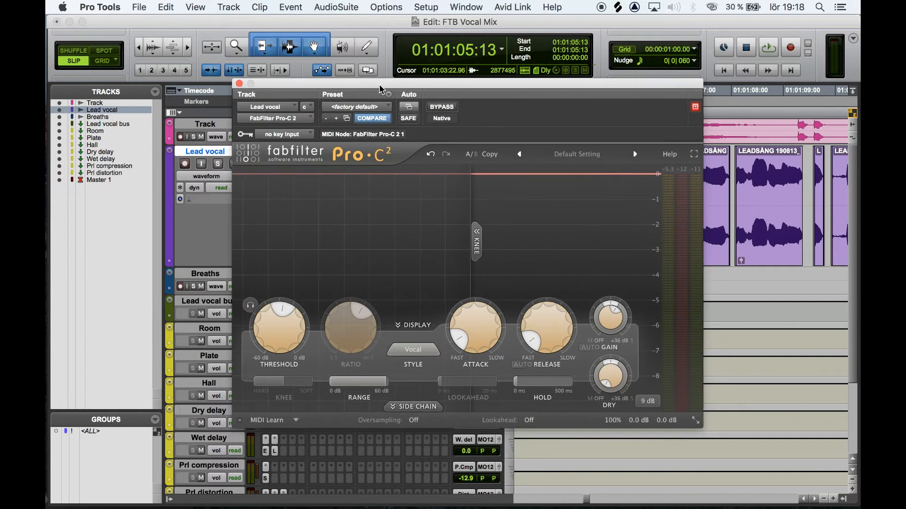
mouse_move(469, 339)
mouse_move(550, 331)
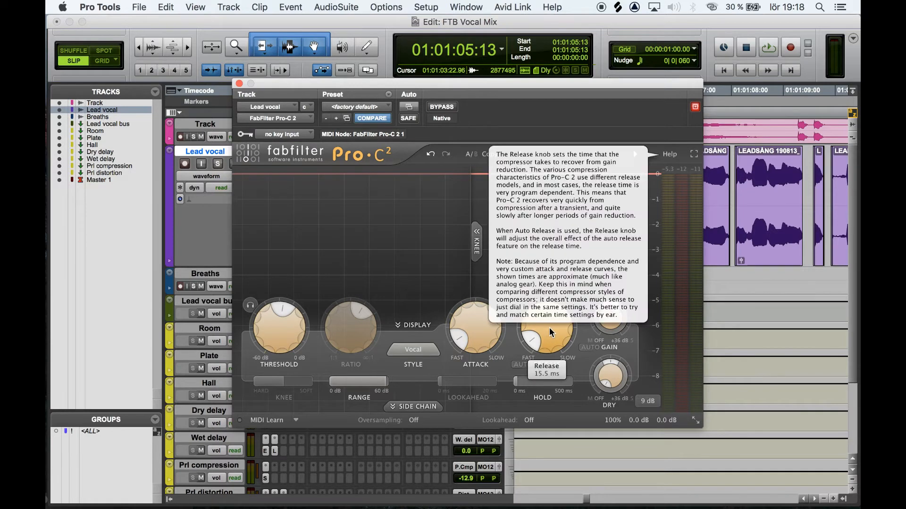
left_click(408, 350)
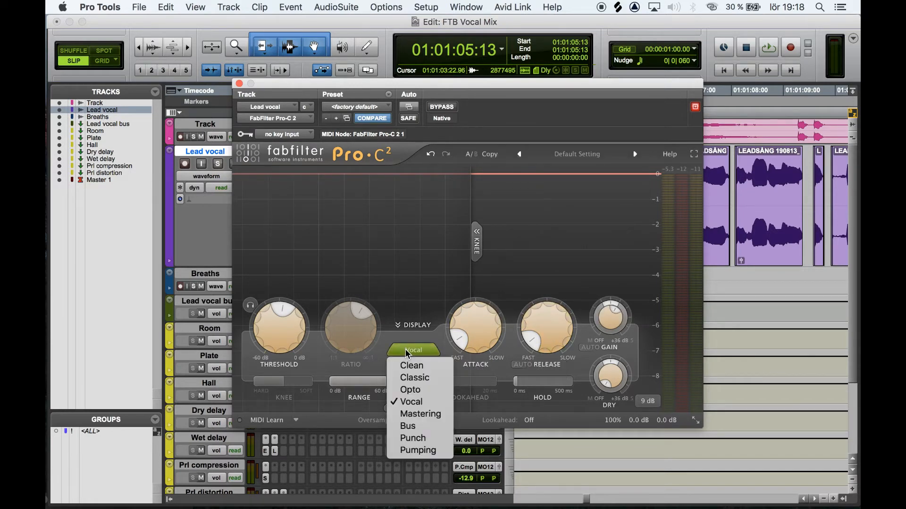
left_click(415, 402)
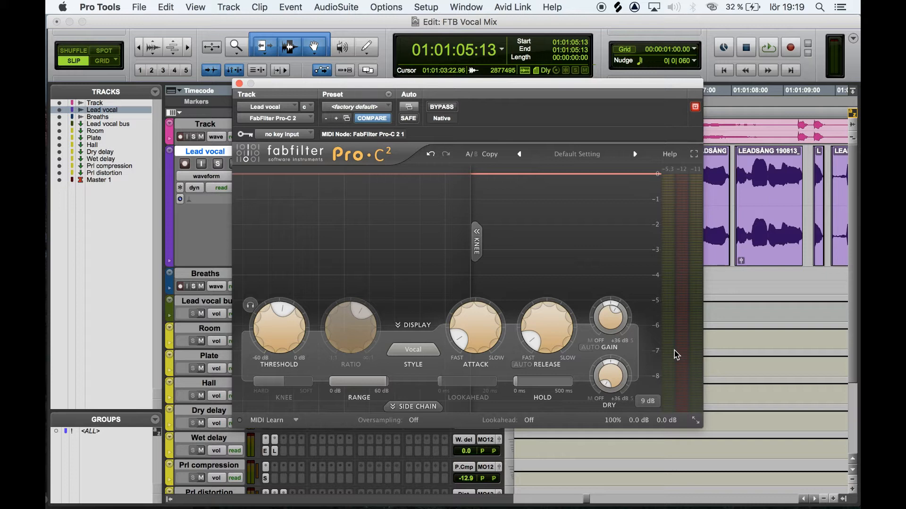
- Close the Pro-C 2 window and play the vocal from 01:01:05:13, comparing it with the compressor bypassed and active
left_click(239, 84)
key("space")
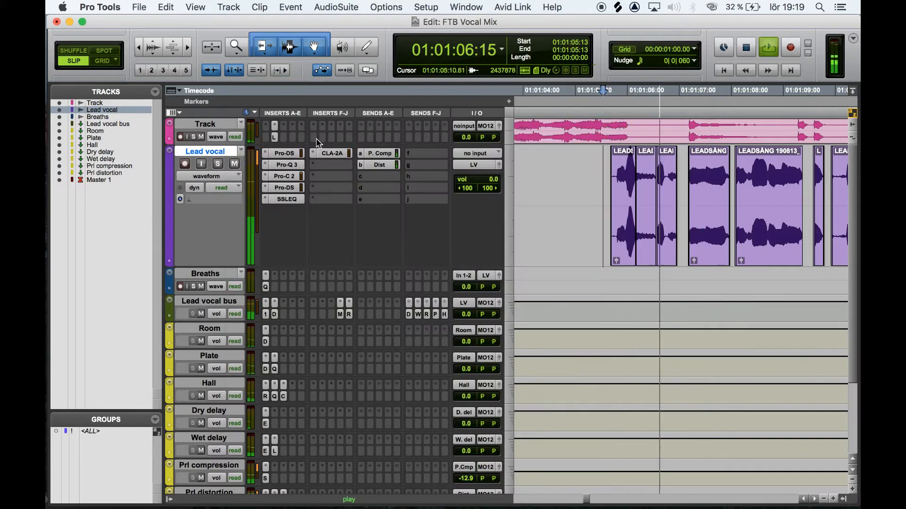
left_click(296, 178)
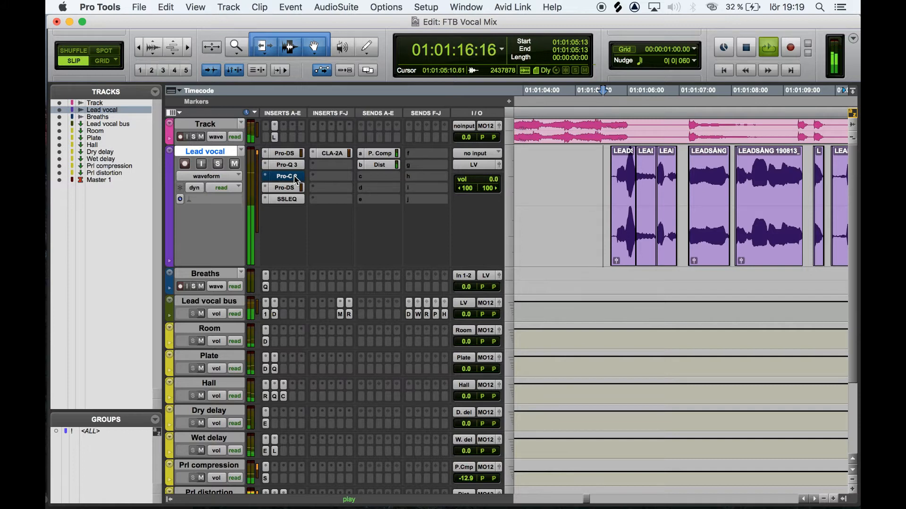
left_click(295, 179, "super")
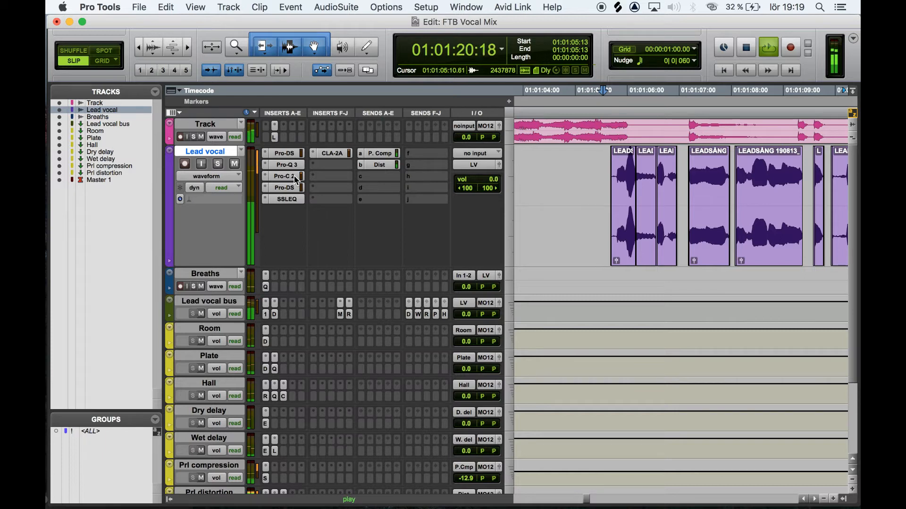
key("space")
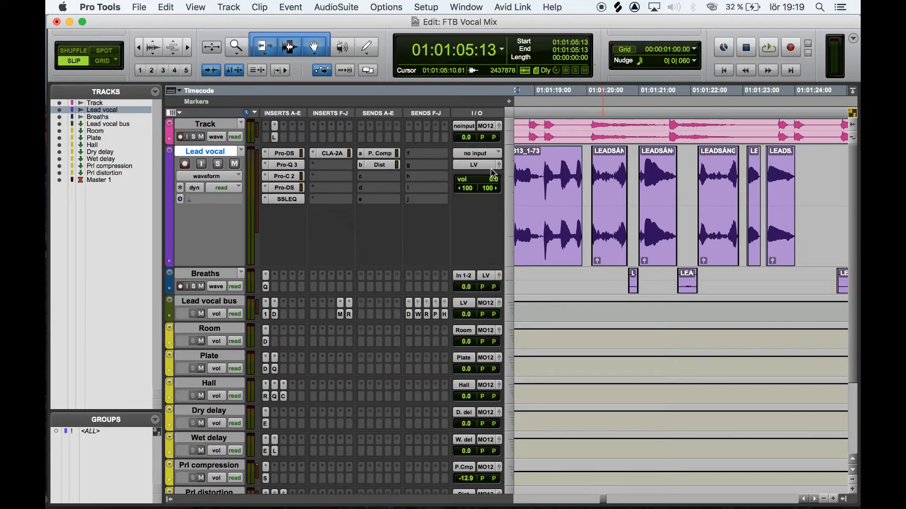
- Inspect the threshold, range and frequency band settings of the second Pro-DS de-esser on the Lead vocal track
left_click(289, 187)
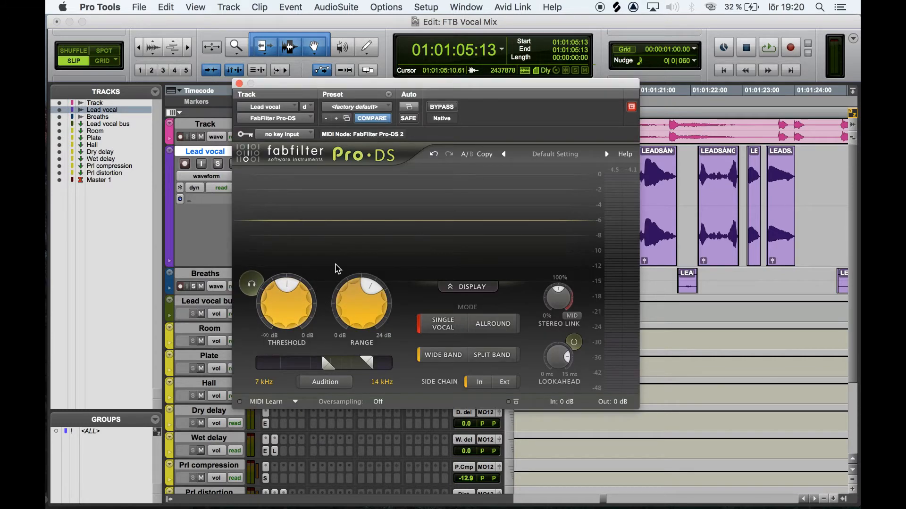
left_click(238, 84)
scroll(587, 259, "left", 10)
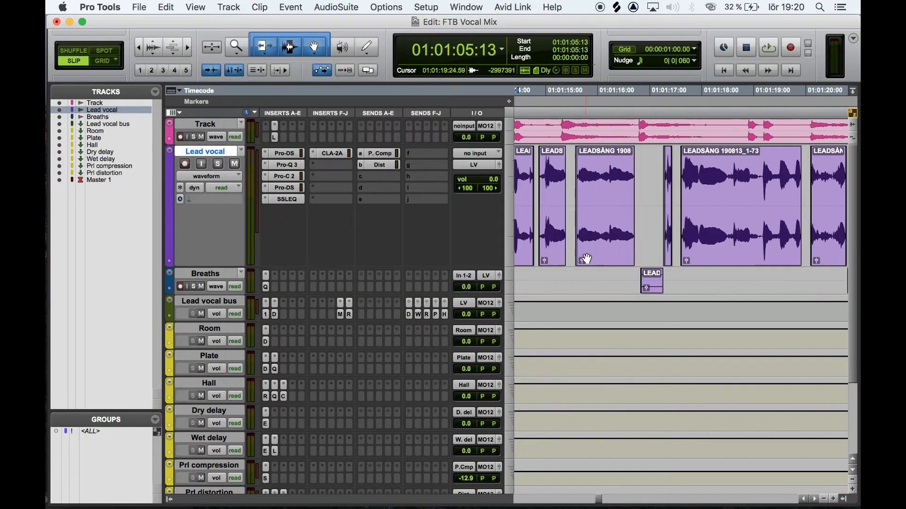
scroll(587, 258, "right", 3)
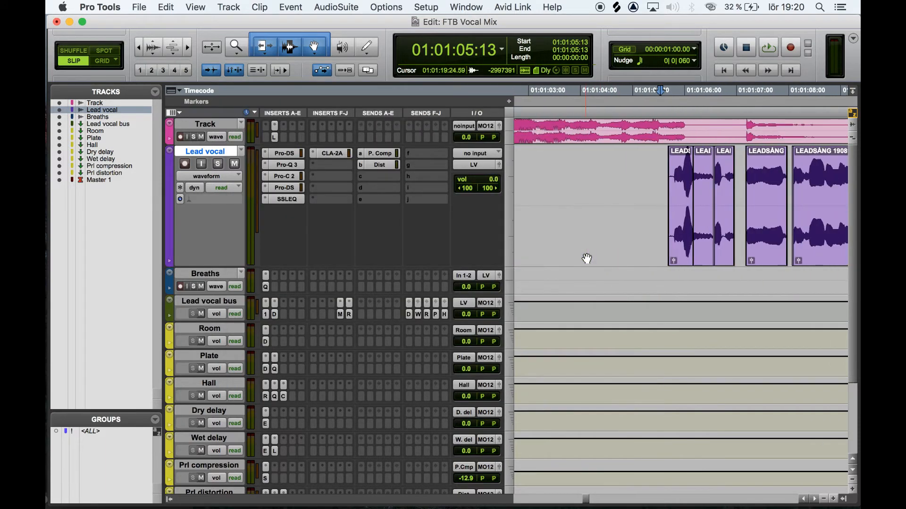
- Check the HF gain of the Lead vocal's SSLEQ and audition the vocal twice with the EQ bypassed and active
left_click(283, 199)
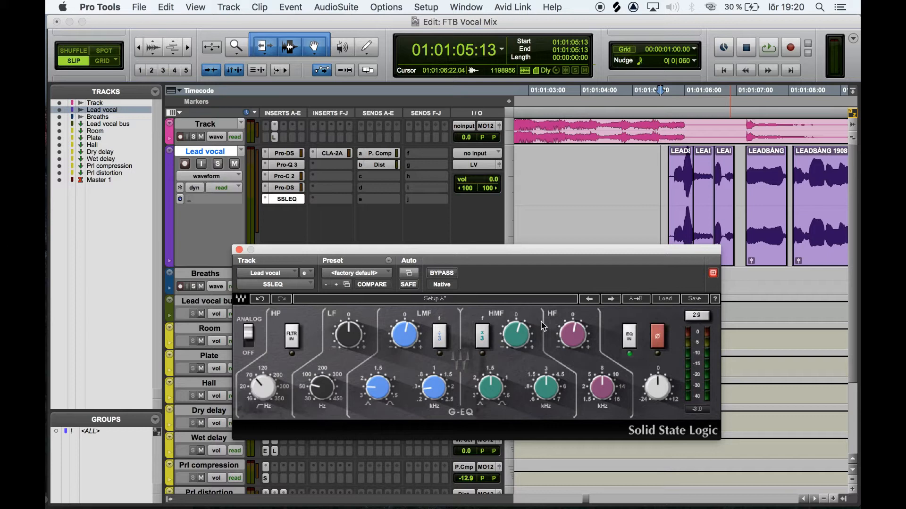
mouse_move(574, 339)
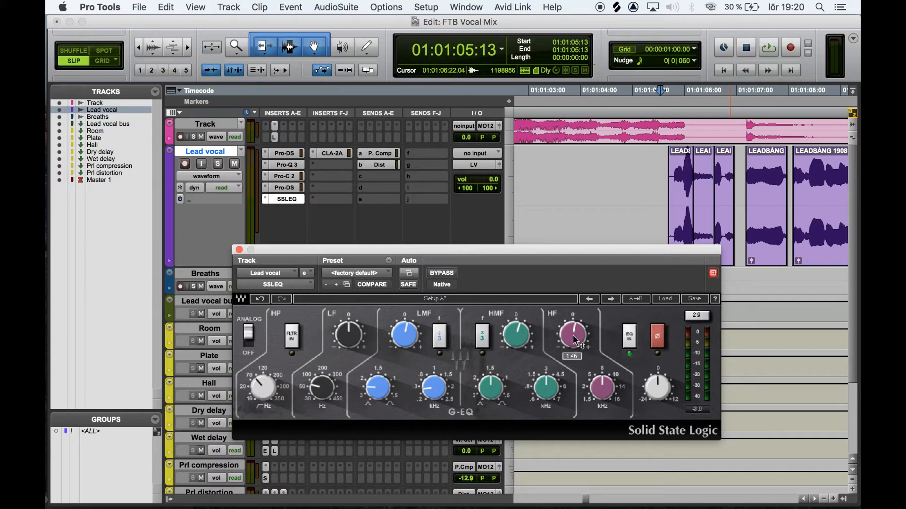
key("space")
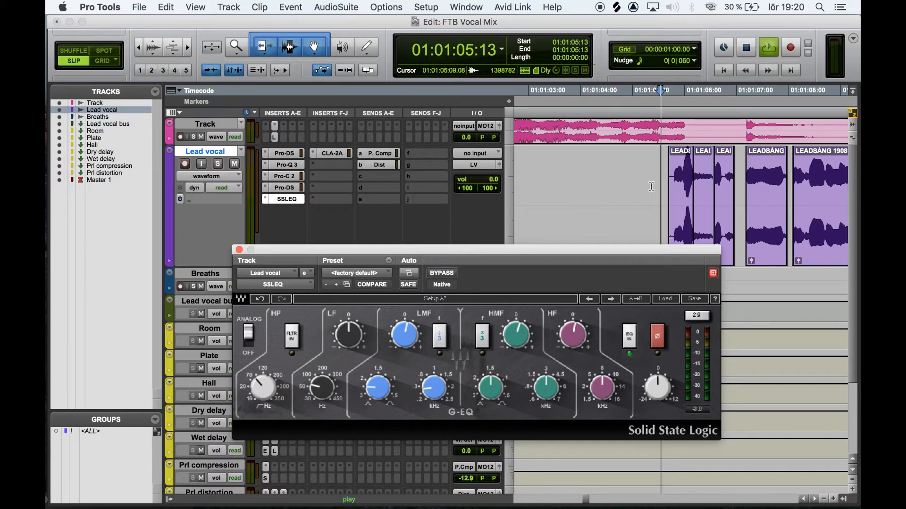
left_click(440, 274)
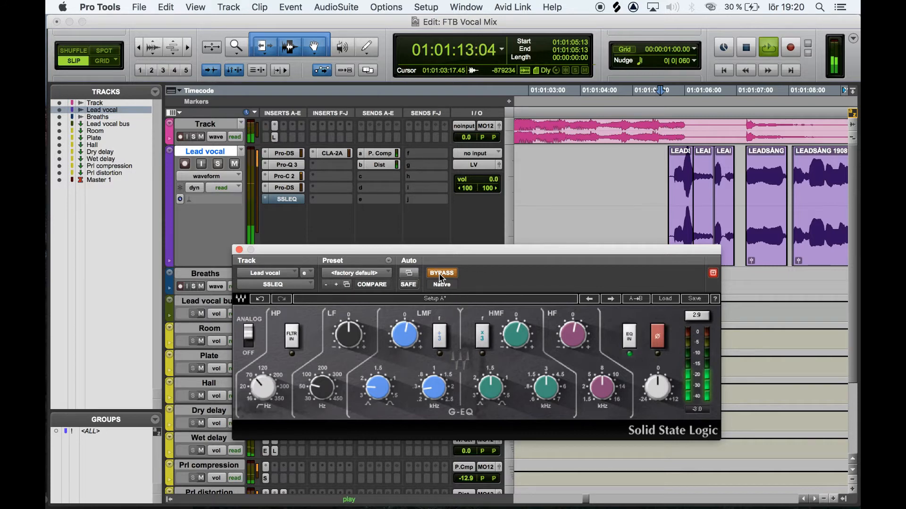
left_click(440, 274)
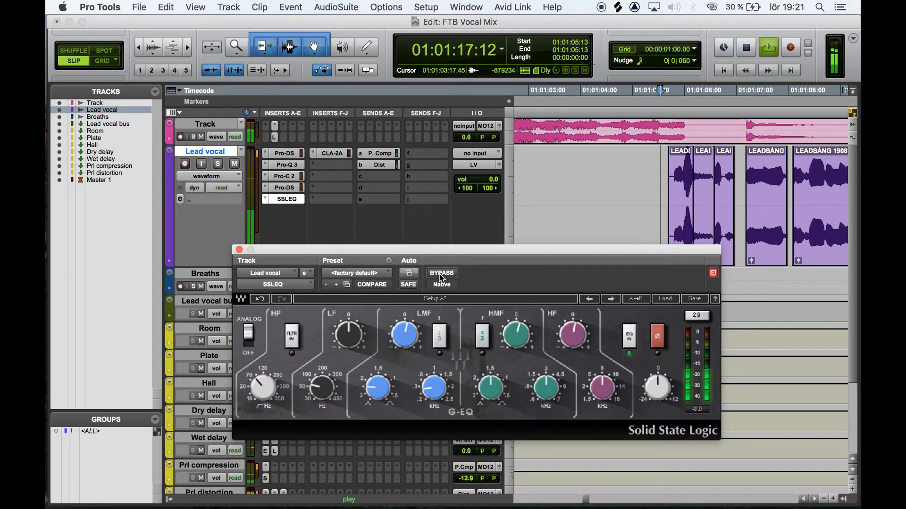
left_click(440, 276)
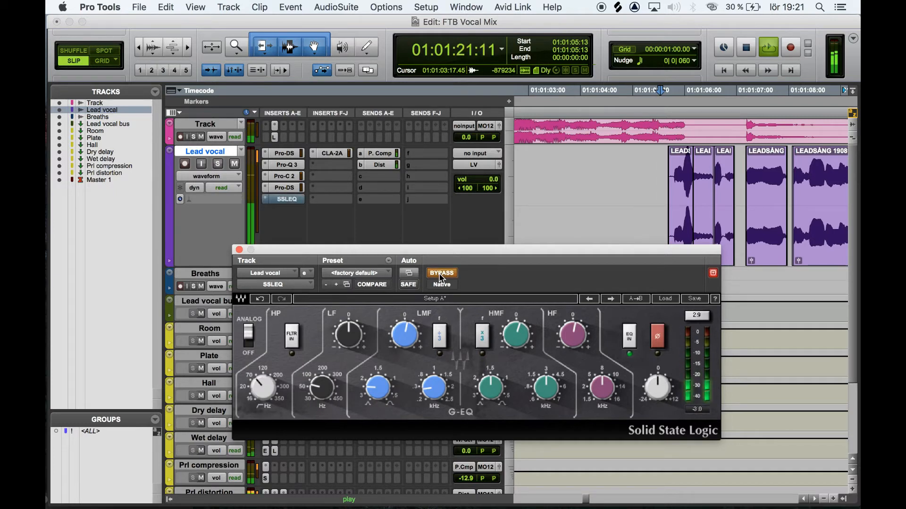
left_click(440, 276)
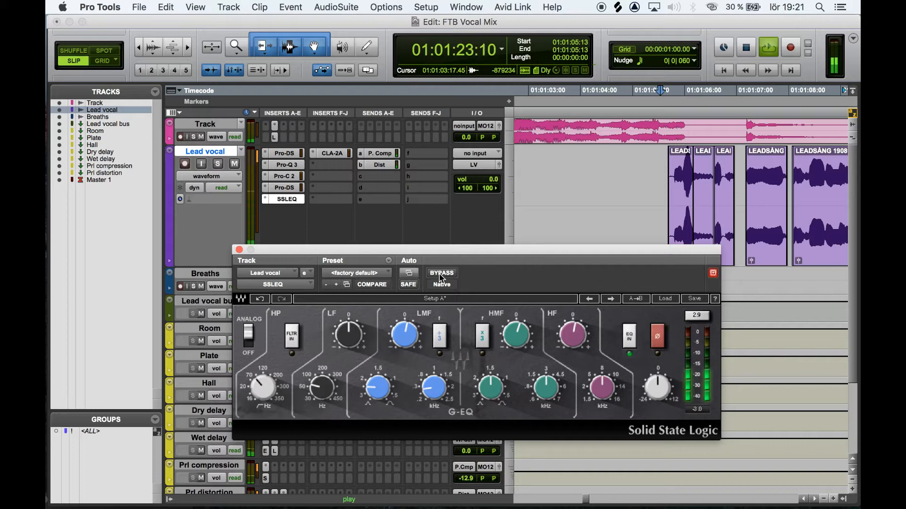
key("space")
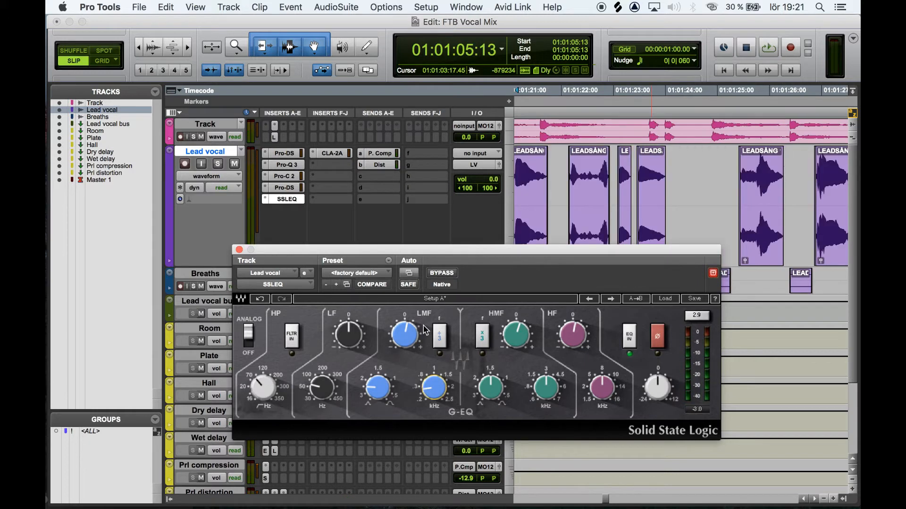
- Examine the SSLEQ's LMF frequency and HMF gain settings, and close the plug-in window
left_click(431, 390)
mouse_move(515, 332)
key("super+w")
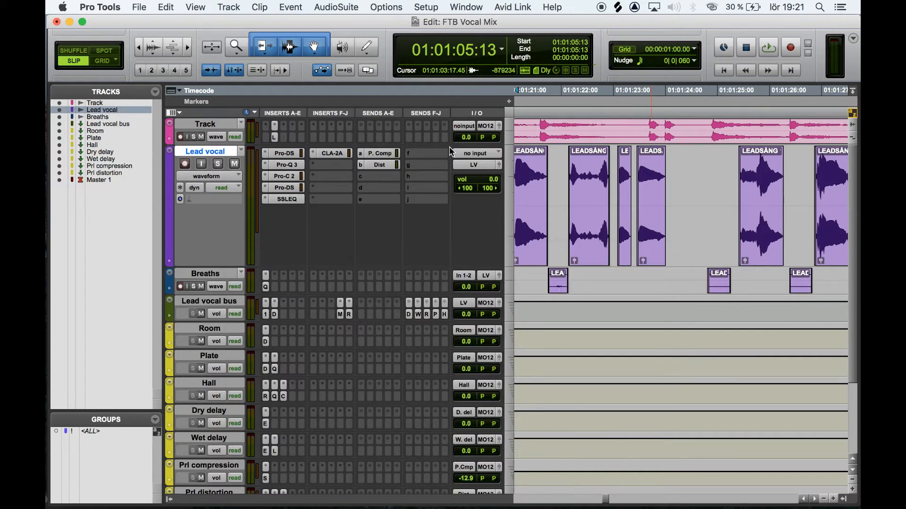
- Open the Lead vocal's CLA-2A, audition the vocal from 01:01:05:13 with it active and bypassed, and close it reactivated
left_click(332, 154)
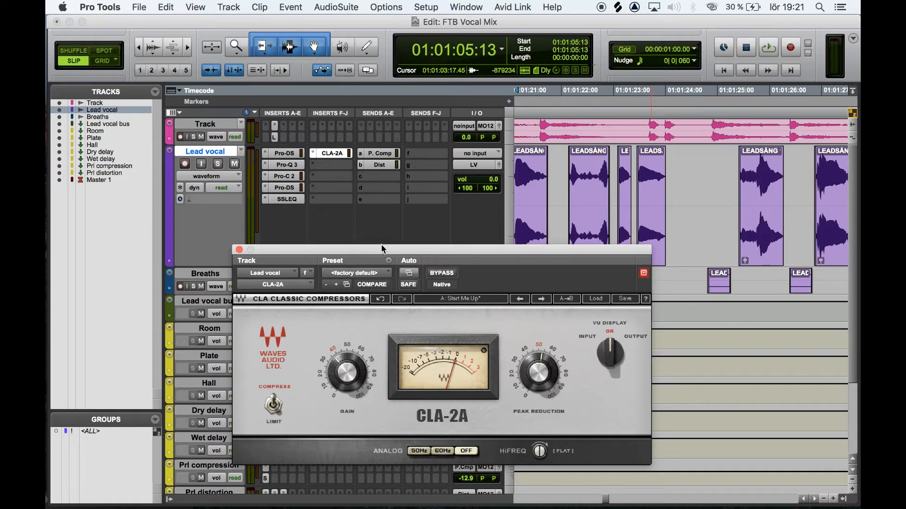
scroll(566, 221, "left", 10)
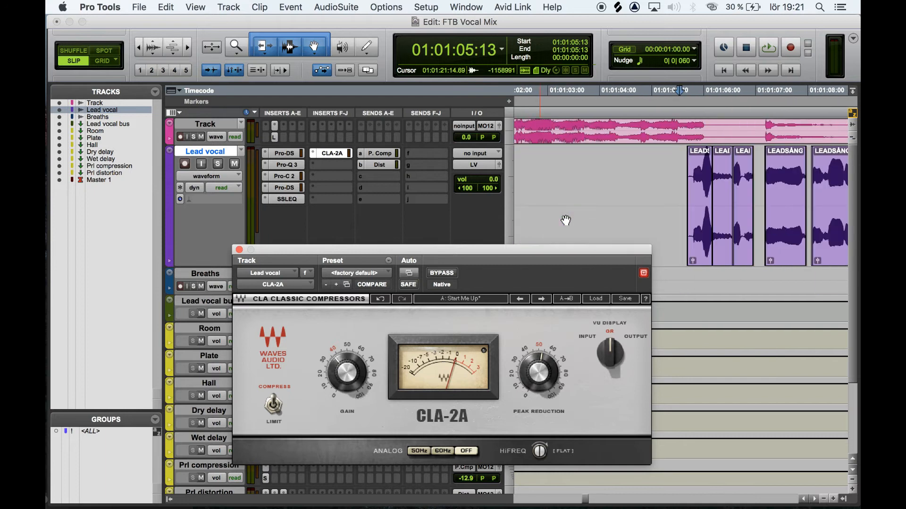
scroll(566, 220, "right", 2)
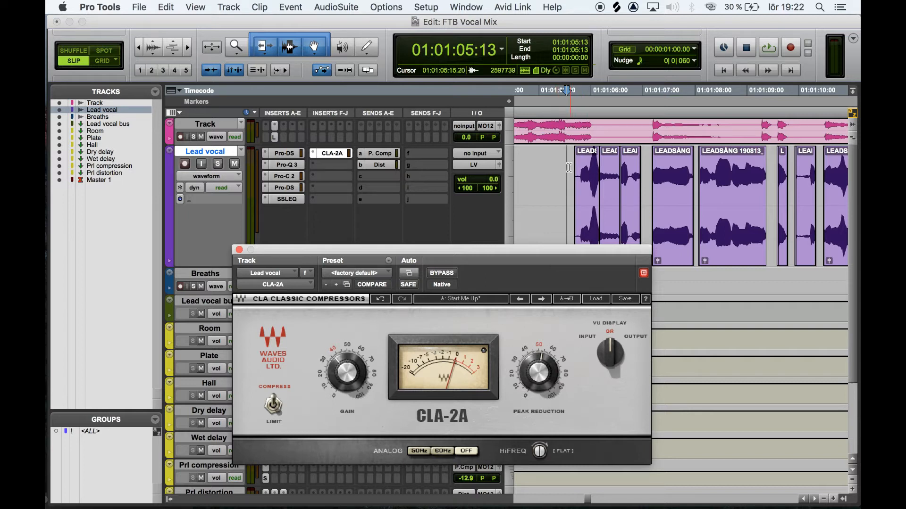
key("space")
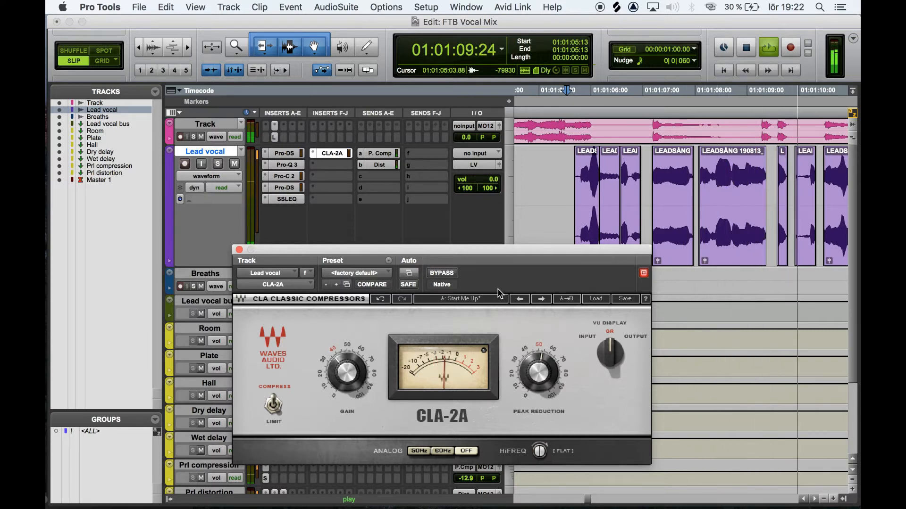
left_click(449, 275)
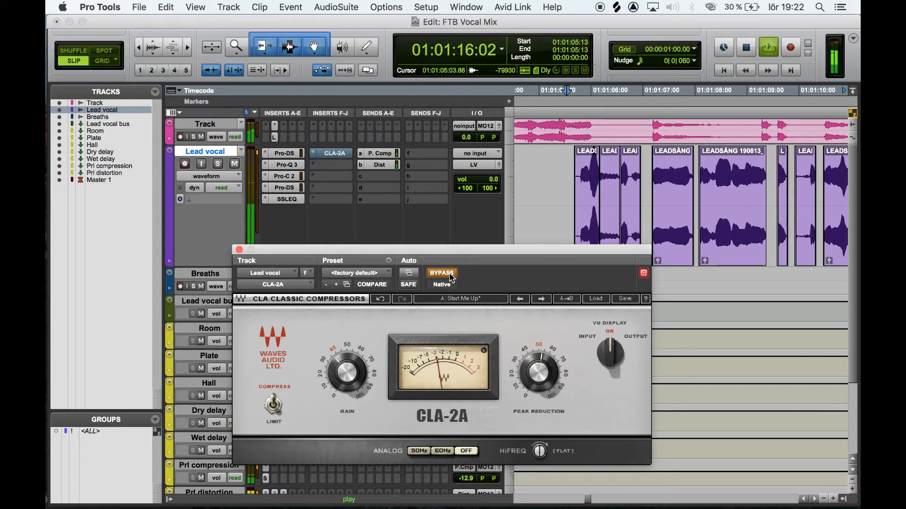
left_click(450, 275)
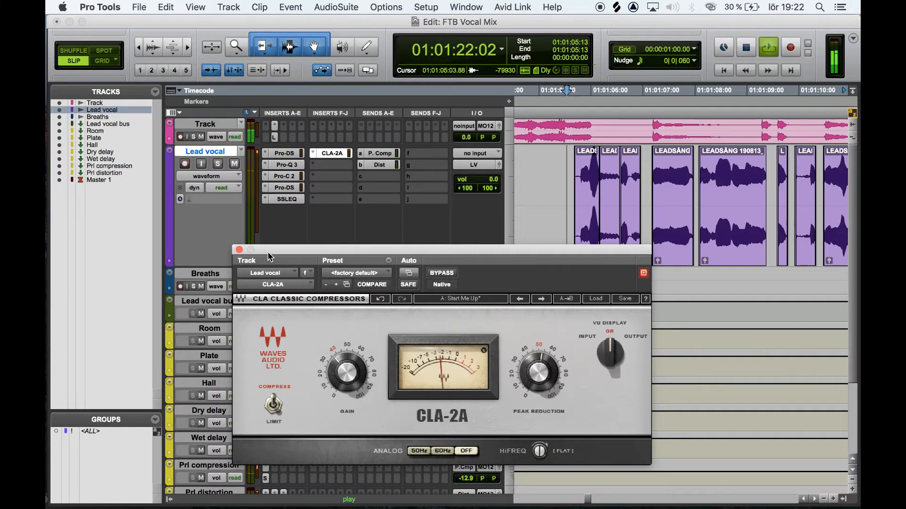
key("space")
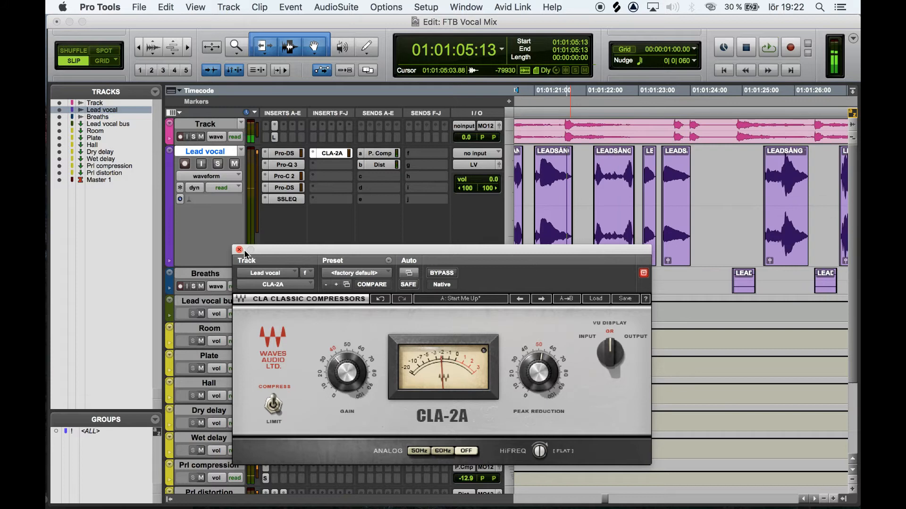
left_click(238, 250)
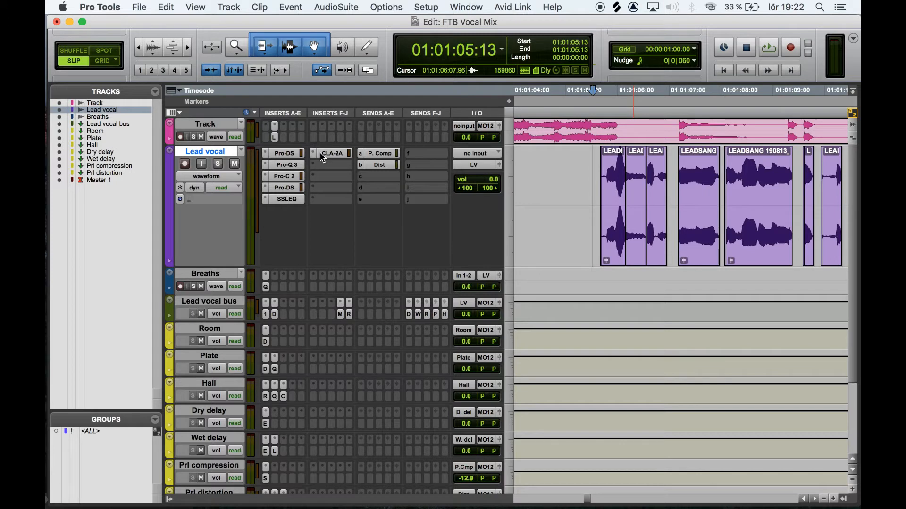
- Enlarge the Lead vocal bus track so its inserts and sends are listed by name, and select the bus
left_click(215, 302)
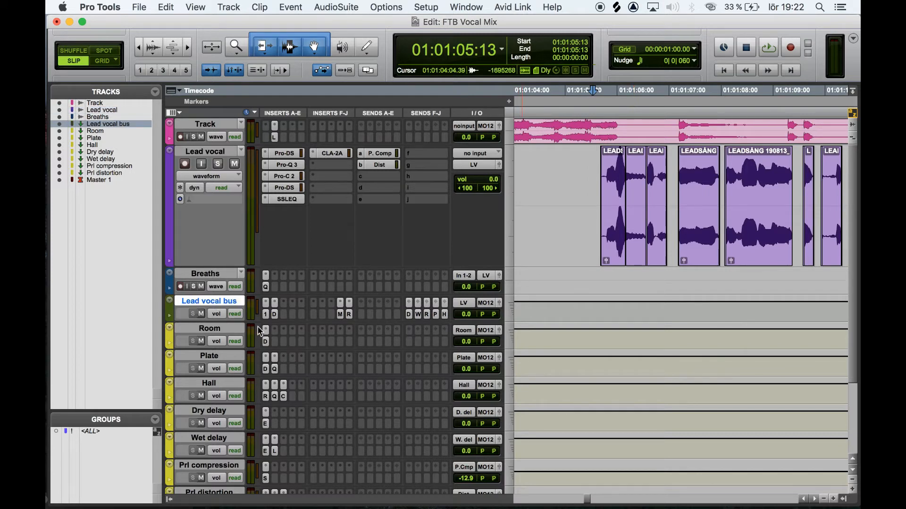
left_click_drag(244, 322, 253, 394)
left_click(231, 154)
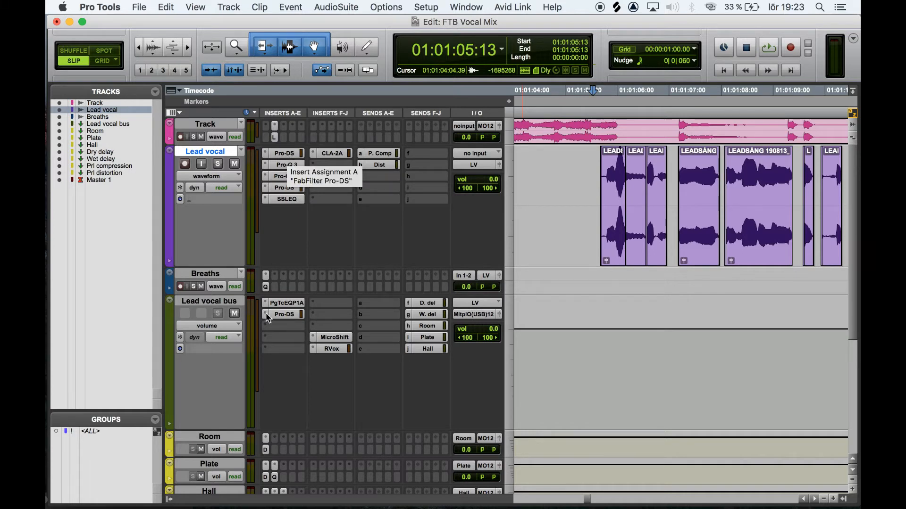
left_click(211, 301)
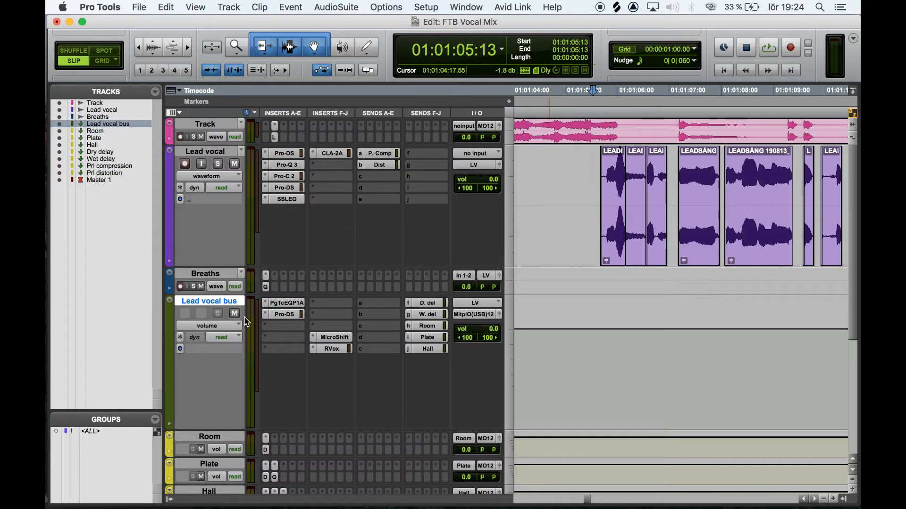
- Open the PuigTec EQP1A on the Lead vocal bus and check its low-frequency boost and attenuation settings
left_click(281, 303)
left_click_drag(425, 251, 404, 125)
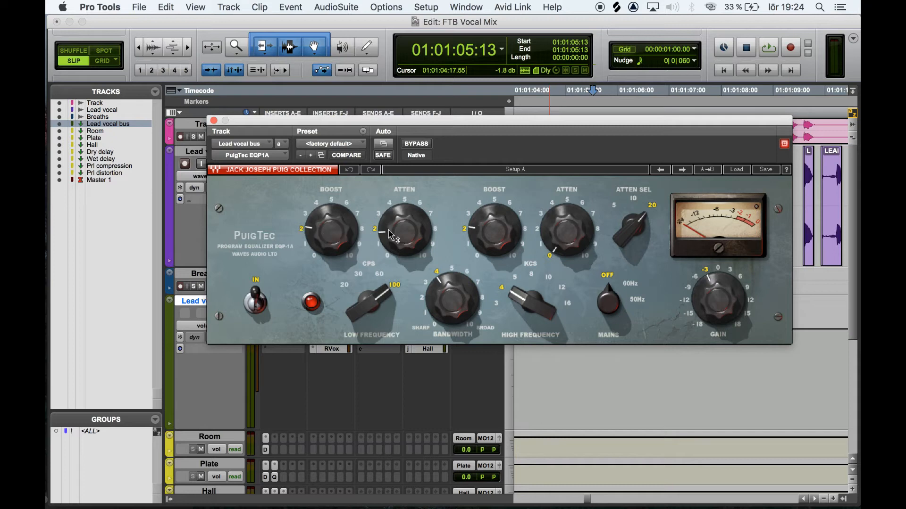
mouse_move(406, 237)
- Try the PuigTec EQP1A's low-frequency boost and attenuation at 0, and restore both to 2
left_click(320, 223)
left_click_drag(320, 223, 326, 228)
left_click_drag(393, 208, 396, 235)
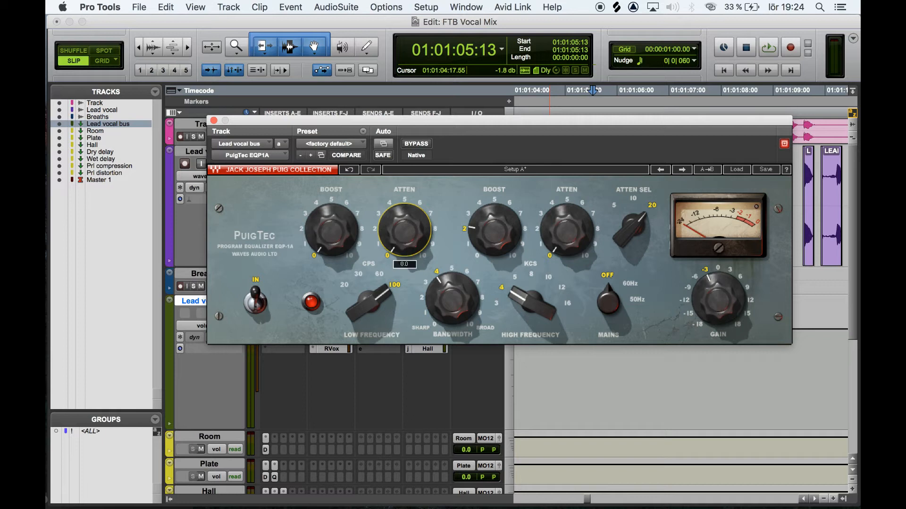
left_click_drag(400, 214, 400, 199)
left_click_drag(316, 245, 316, 231)
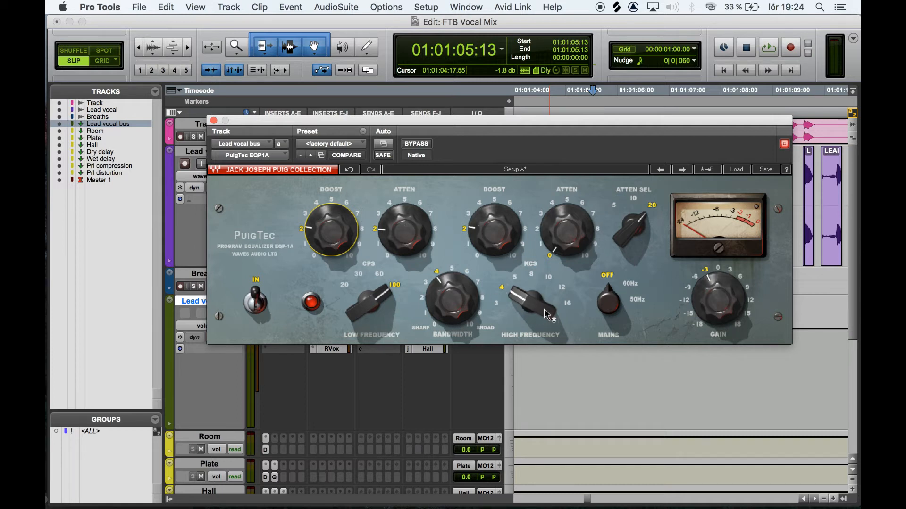
- Check the PuigTec's high-frequency boost, audition the vocal with the EQ active and bypassed, and close it reactivated
mouse_move(498, 237)
key("space")
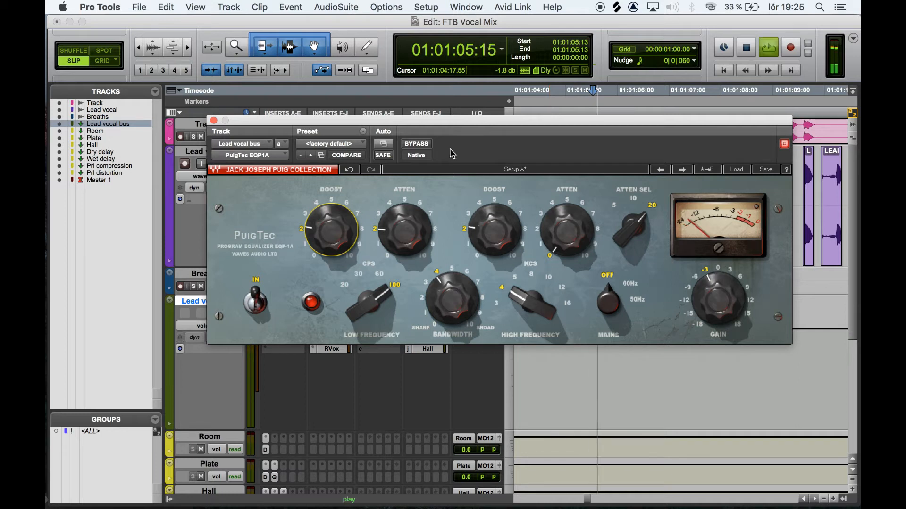
left_click(417, 147)
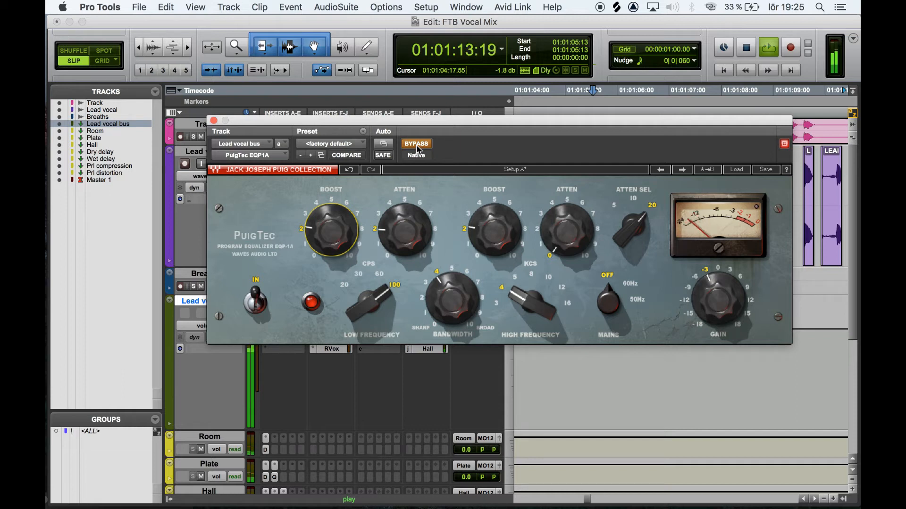
left_click(416, 147)
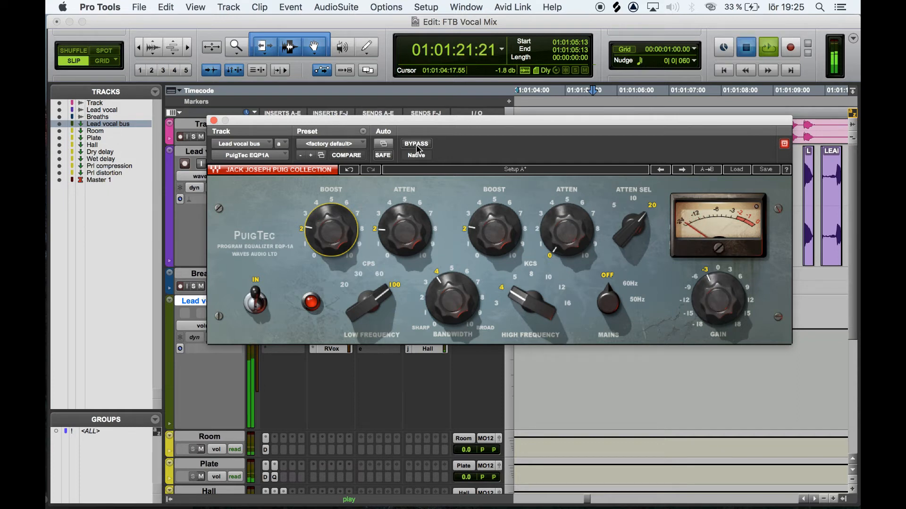
key("space")
left_click(214, 120)
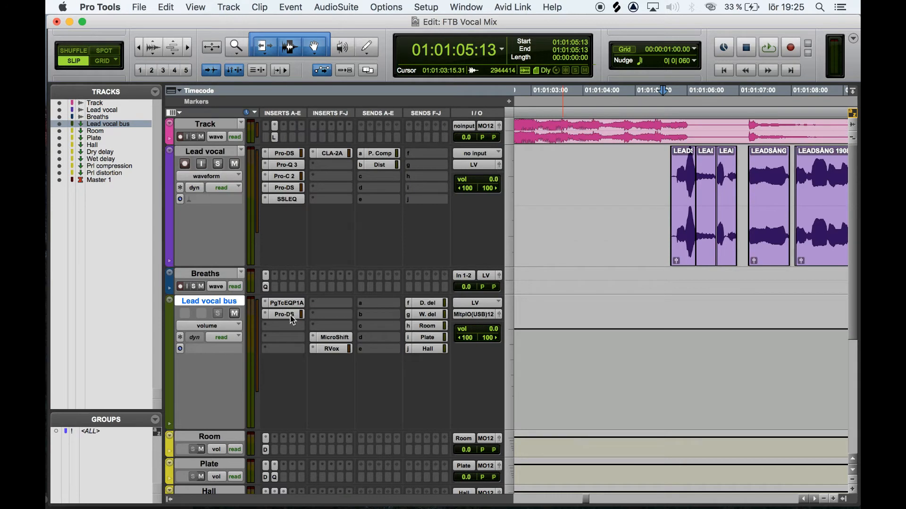
- Inspect the threshold of the Lead vocal bus's Pro-DS, audition the vocal while watching its display, and close the plug-in
left_click(284, 314)
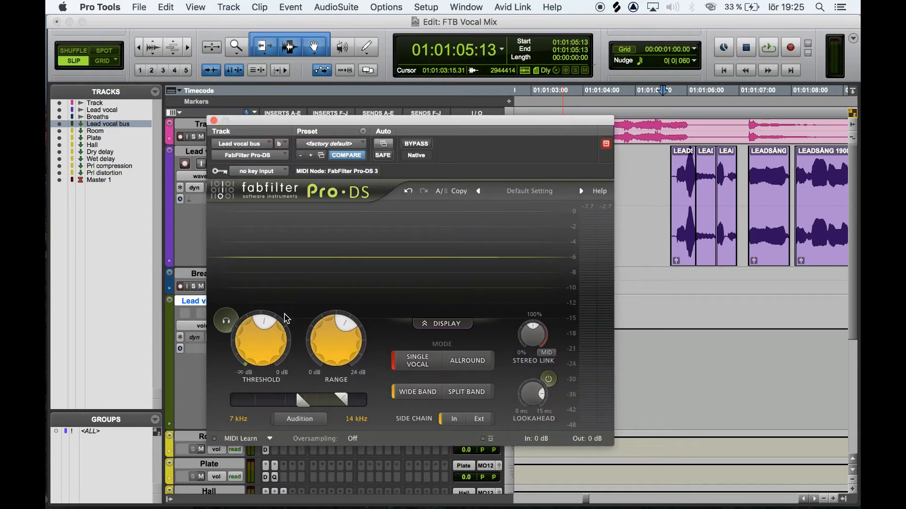
mouse_move(258, 309)
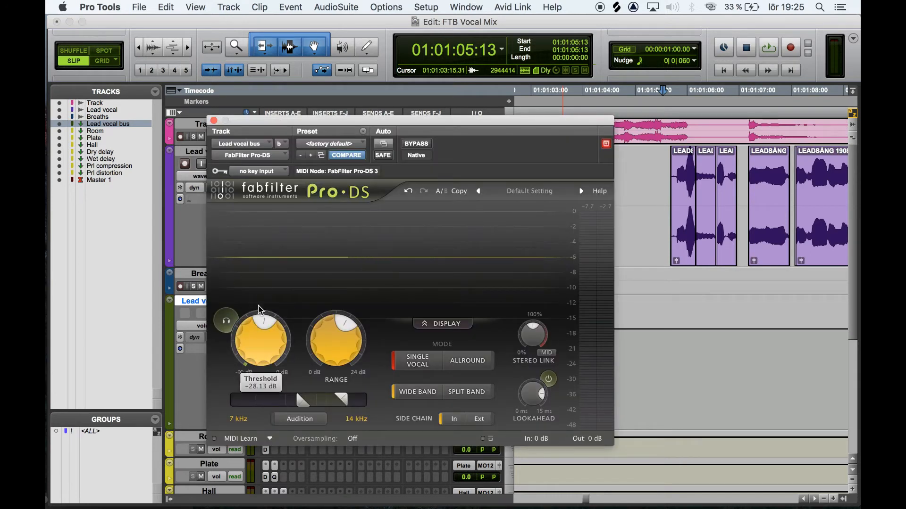
left_click_drag(250, 118, 454, 157)
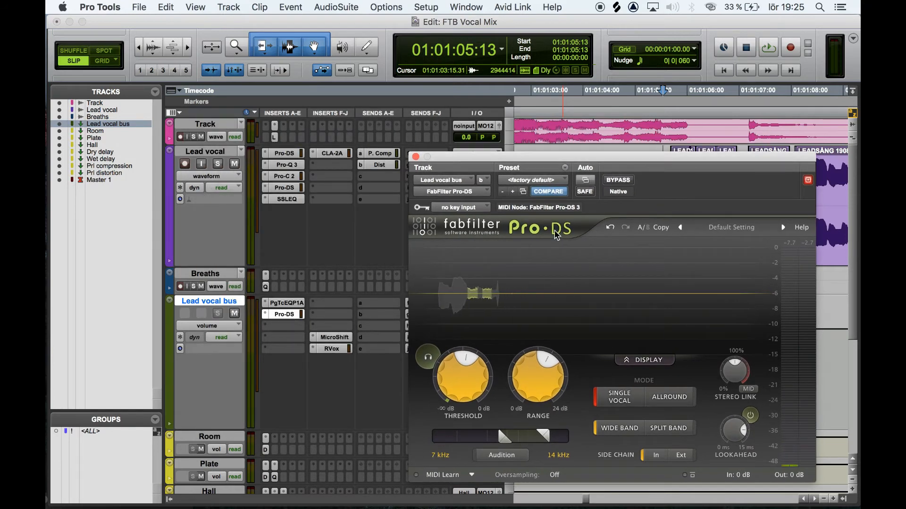
key("space")
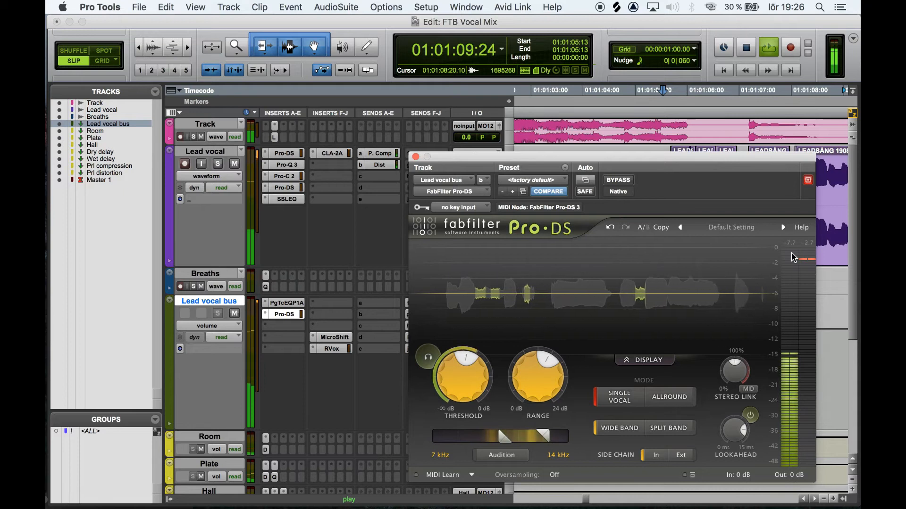
key("space")
left_click(415, 157)
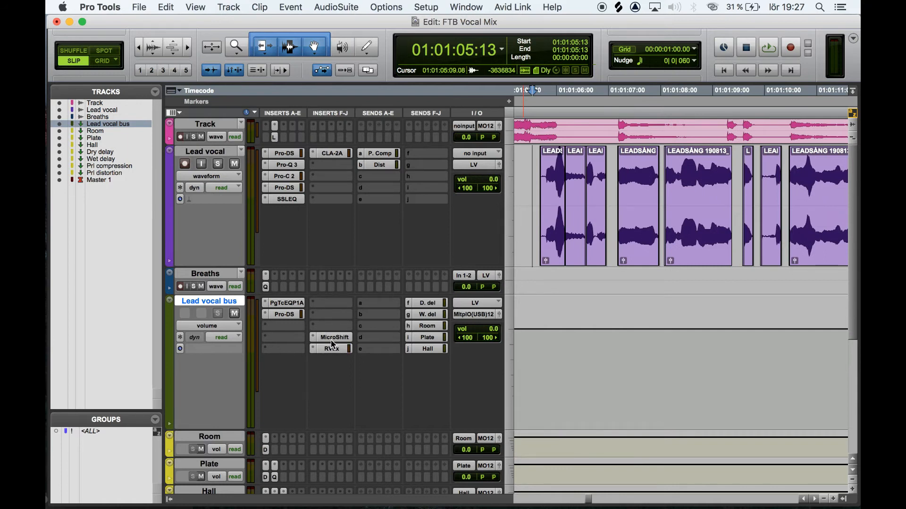
- Open the Lead vocal bus's MicroShift, set its mix fully wet, and audition the vocal
left_click(331, 338)
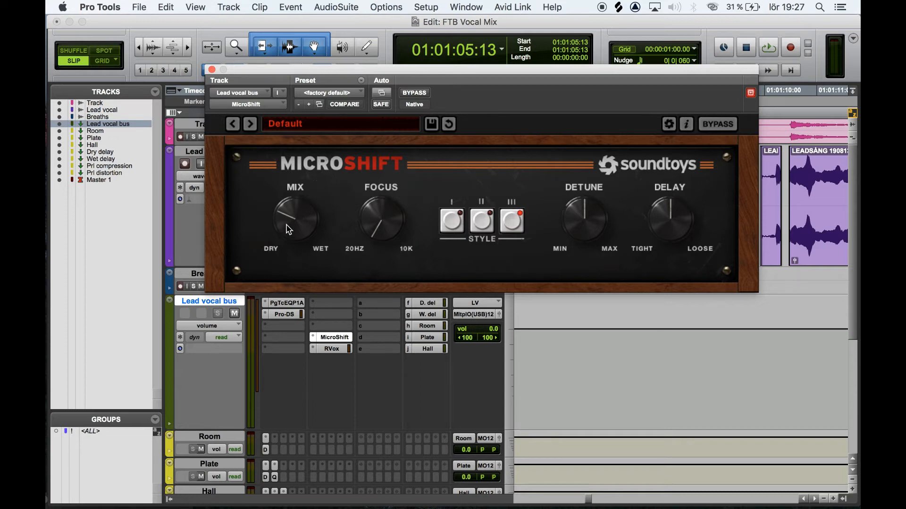
left_click_drag(295, 226, 295, 109)
key("space")
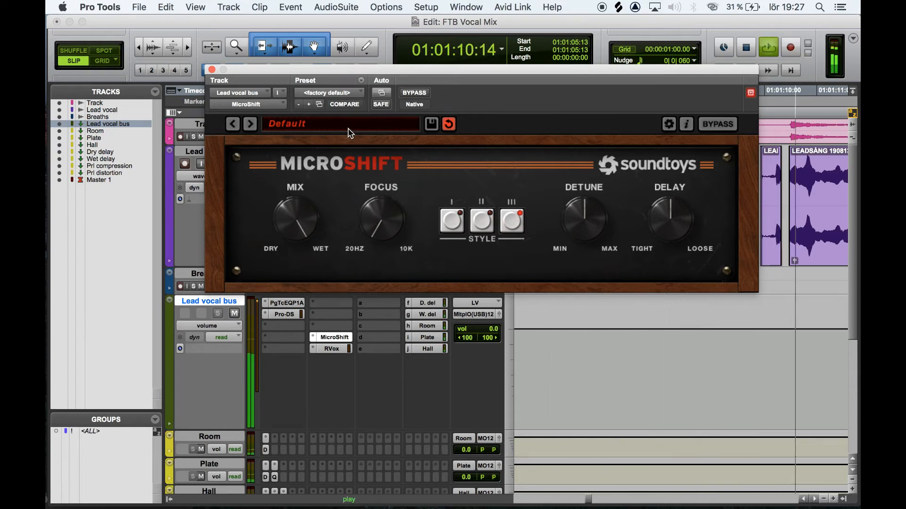
key("space")
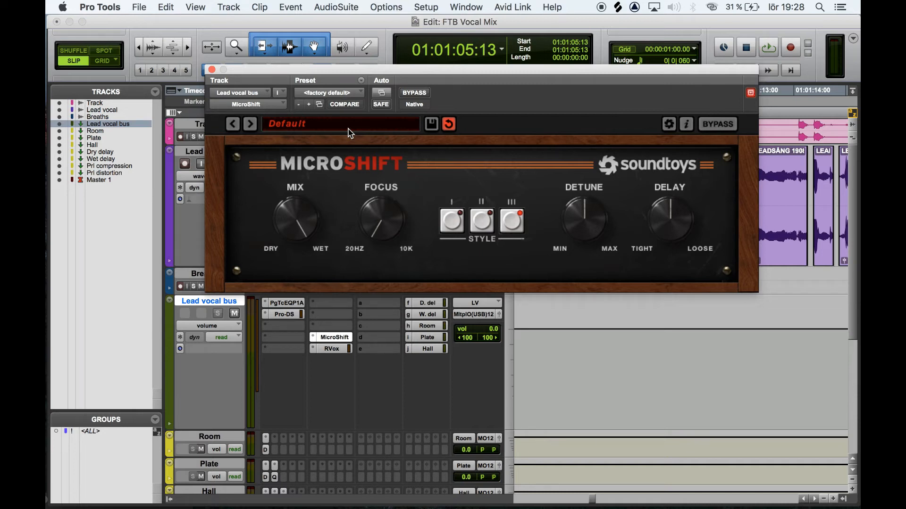
- Lower the MicroShift's mix to a mostly dry setting, audition the vocal with it active and bypassed, and close it reactivated
left_click_drag(302, 212, 303, 228)
key("space")
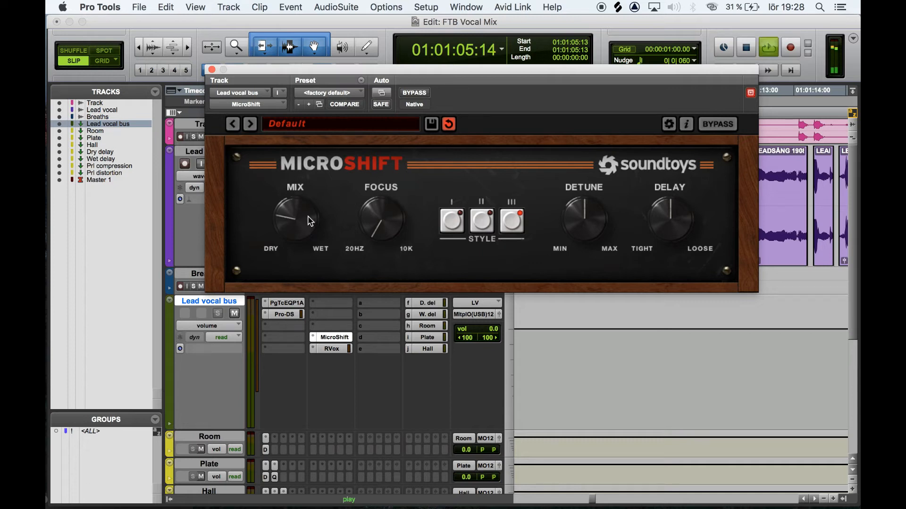
left_click(422, 97)
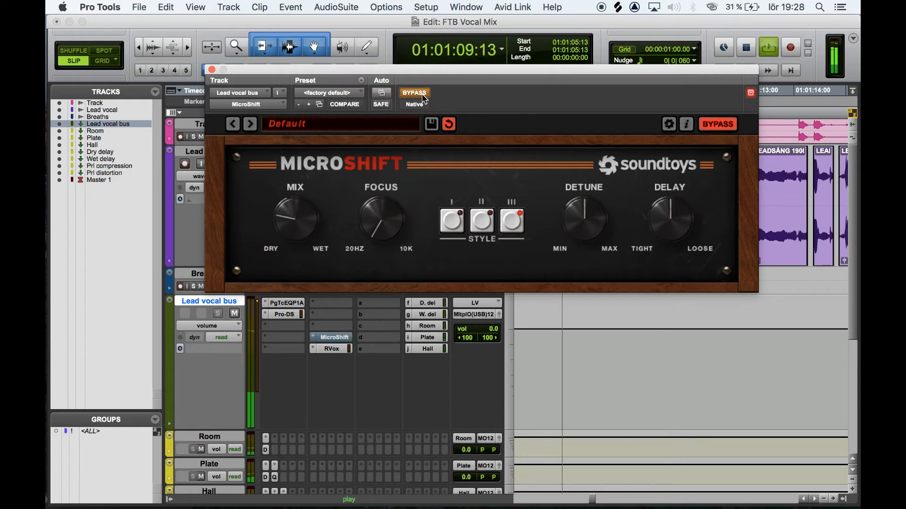
left_click(423, 97)
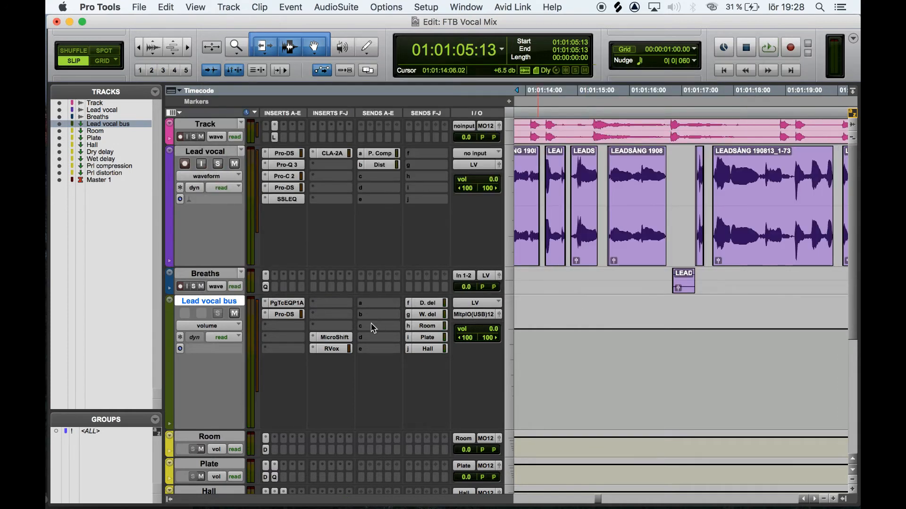
- Open the Lead vocal bus's RVox, audition the vocal from 01:01:05:13 with it bypassed and active, and close it reactivated
left_click(331, 349)
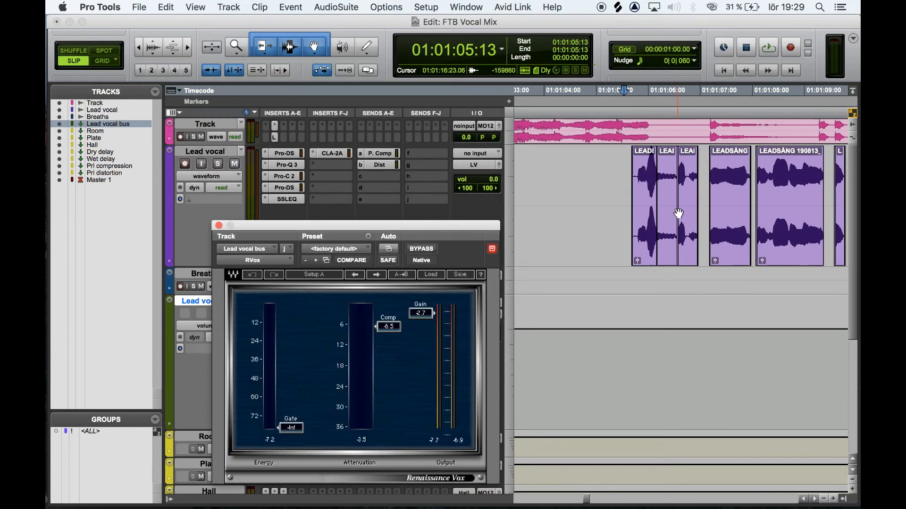
scroll(675, 212, "left", 2)
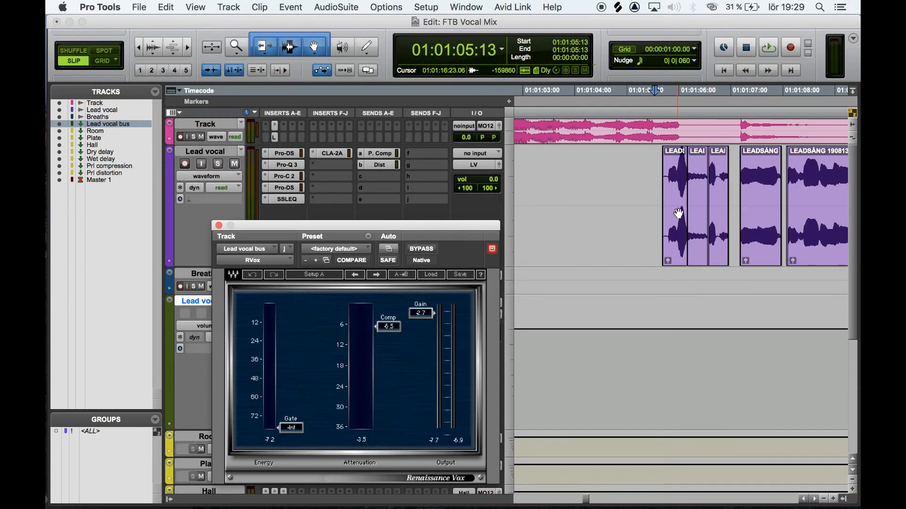
left_click(437, 249)
key("space")
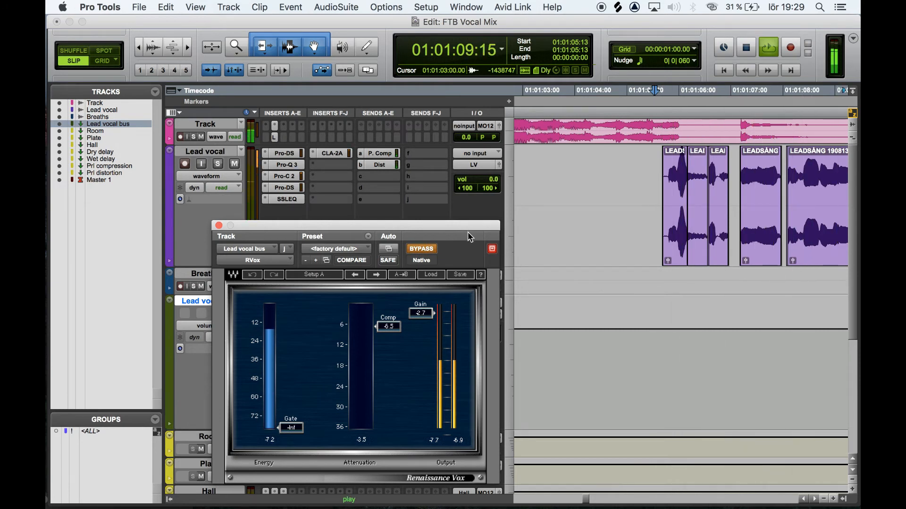
left_click(416, 250)
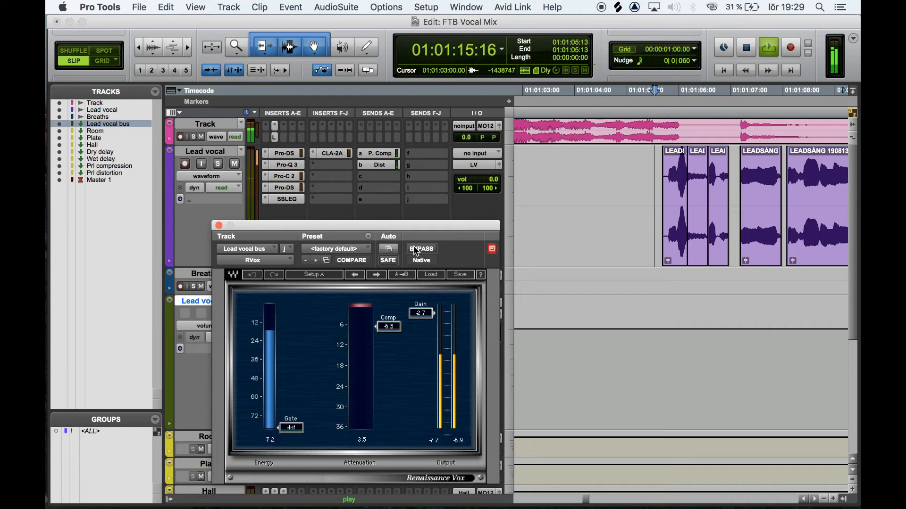
key("space")
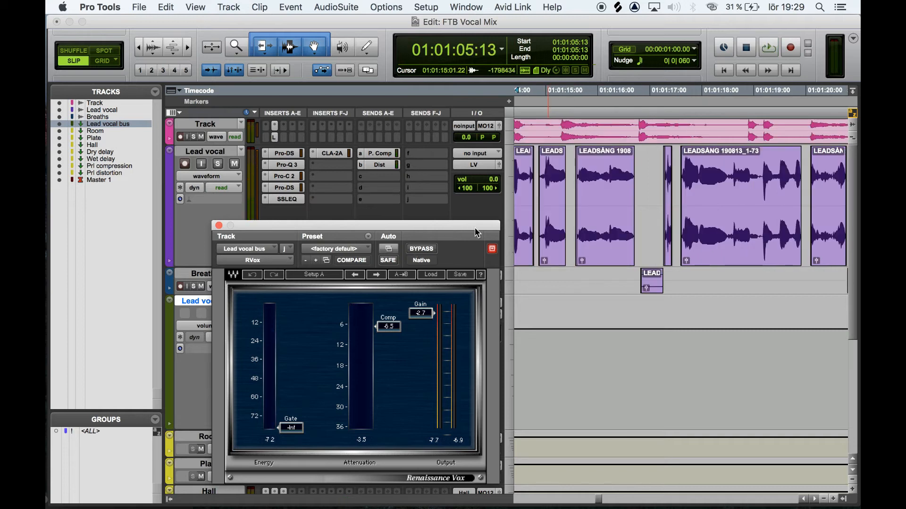
left_click(218, 225)
scroll(523, 216, "left", 10)
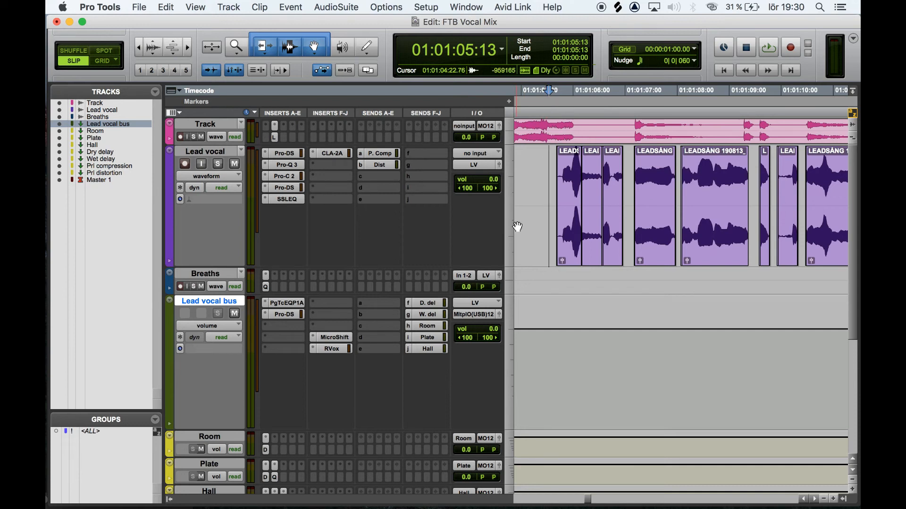
- Review the Room and Plate effect tracks, examining the low-cut band and filter curve of the Plate's Pro-Q 3, and close the EQ
scroll(518, 227, "down", 5)
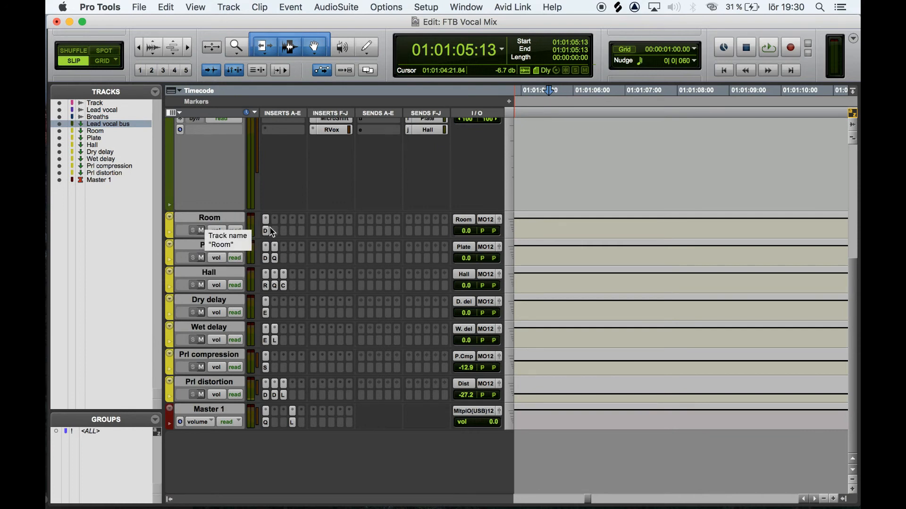
left_click(218, 217)
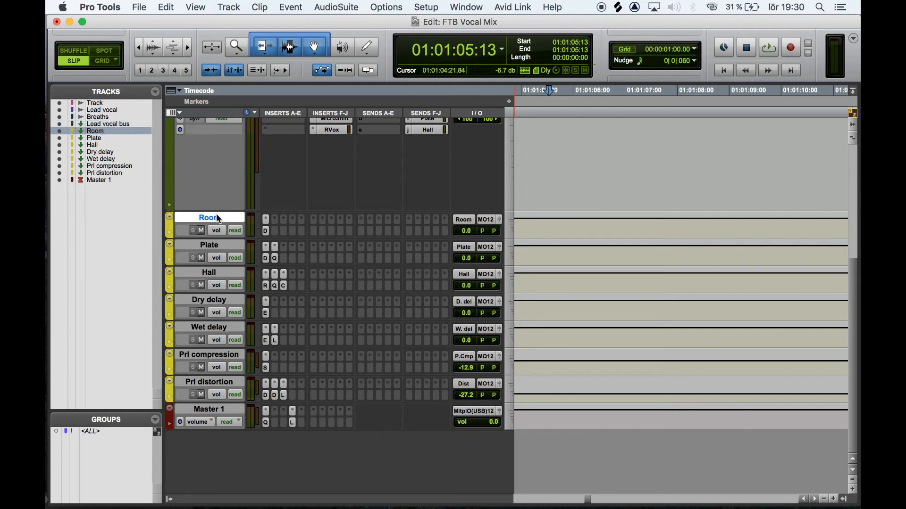
left_click(214, 246)
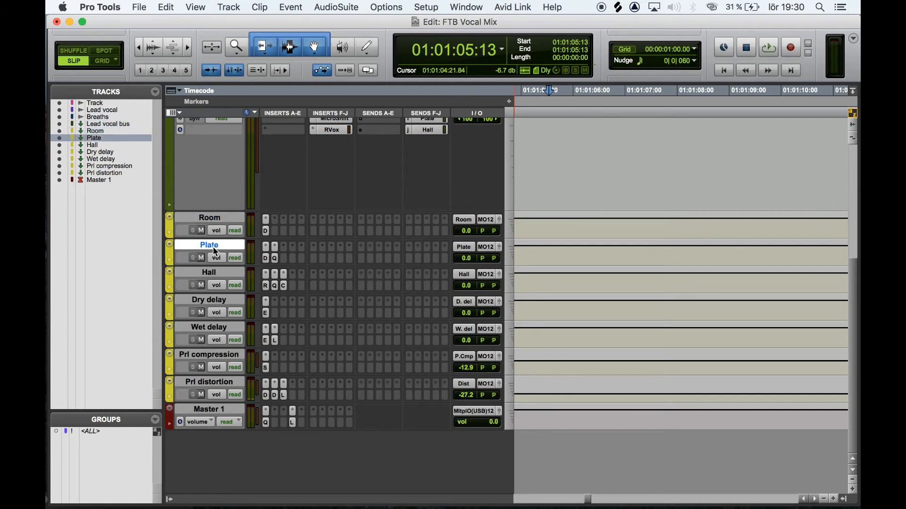
left_click(275, 260)
mouse_move(485, 317)
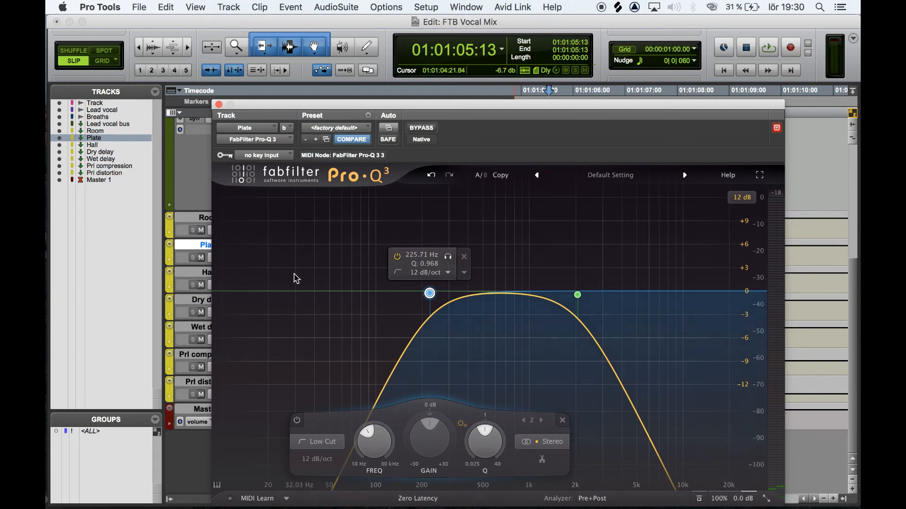
key("super+w")
- Examine the high-shelf boost and filter curve in the Hall track's Pro-Q 3, and close the EQ
left_click(215, 277)
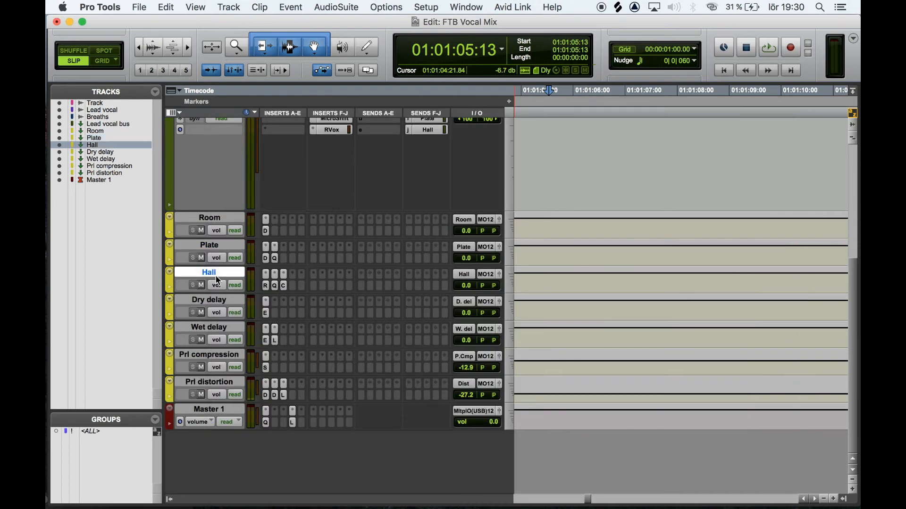
left_click(275, 287)
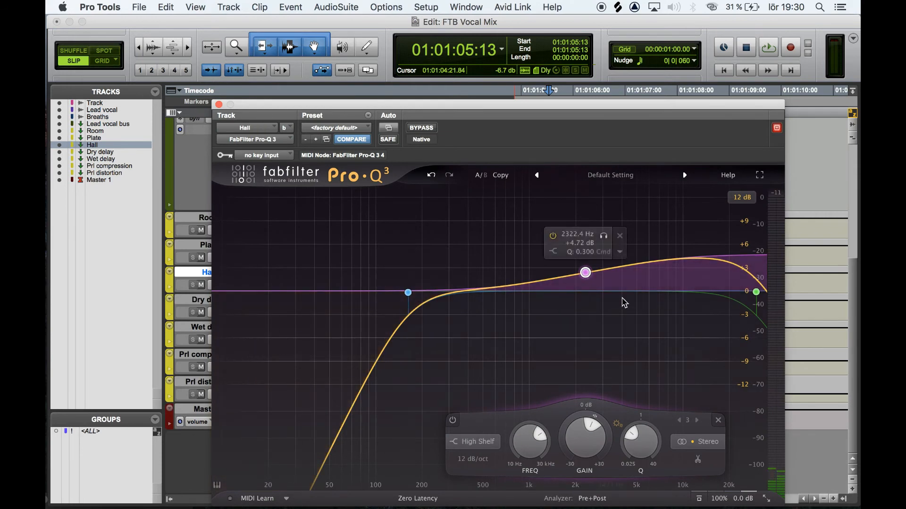
left_click(219, 104)
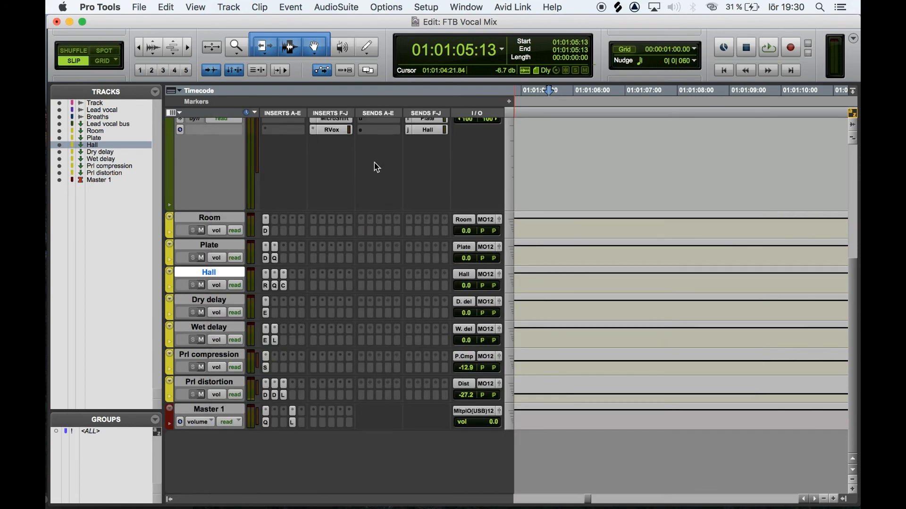
- Review the Hall track's Crystallizer and the Dry delay track's EchoBoy Jr. settings, closing each plug-in
left_click(283, 287)
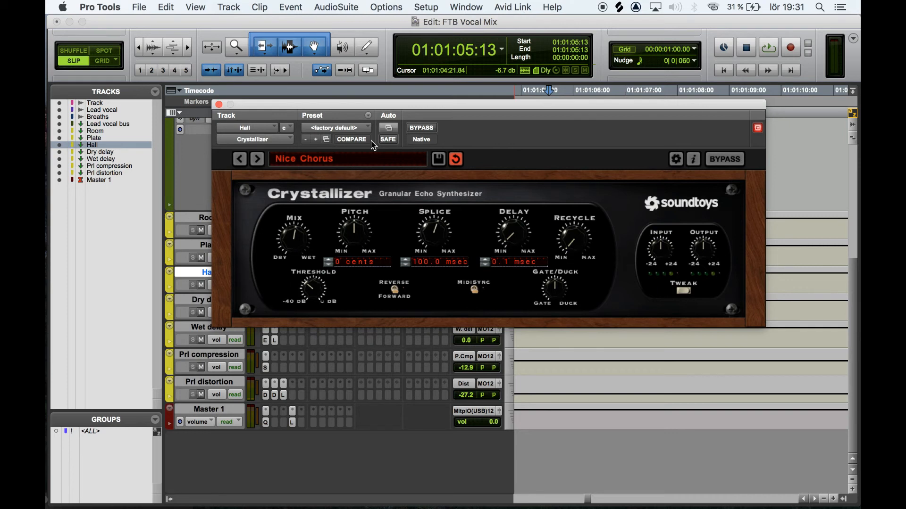
left_click(218, 105)
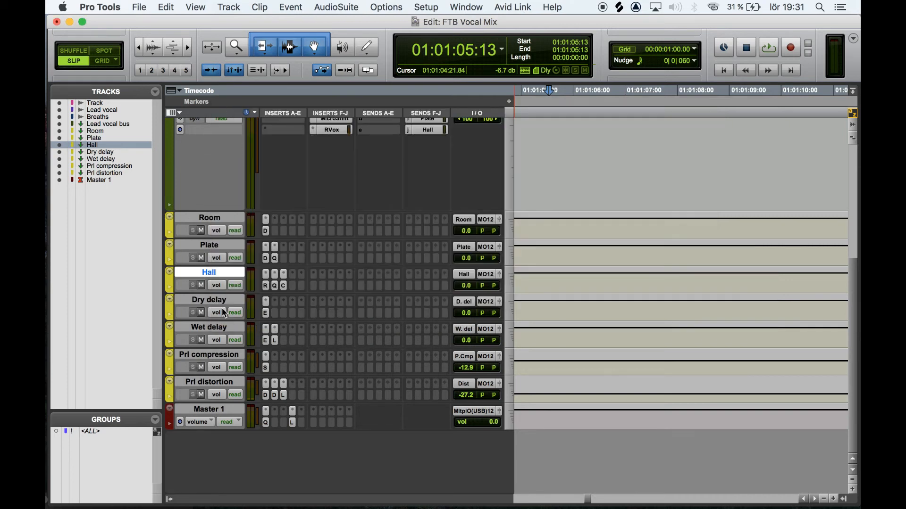
left_click(209, 300)
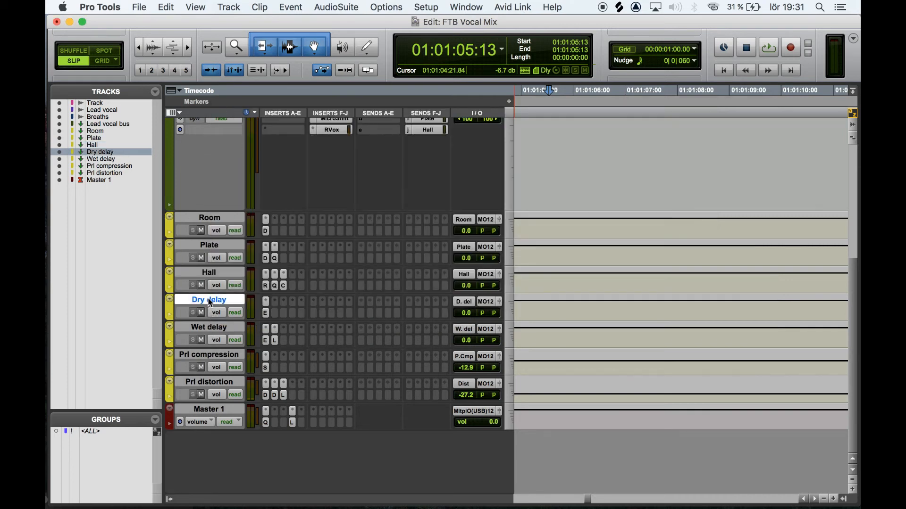
left_click(266, 313)
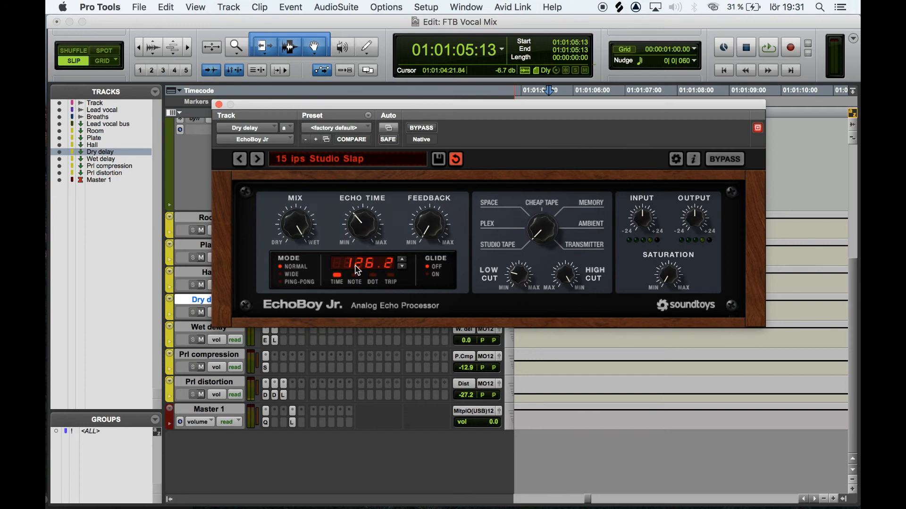
left_click(219, 105)
- Examine the panning and level of the Lead vocal bus's dry delay send, and close the send
scroll(228, 304, "up", 5)
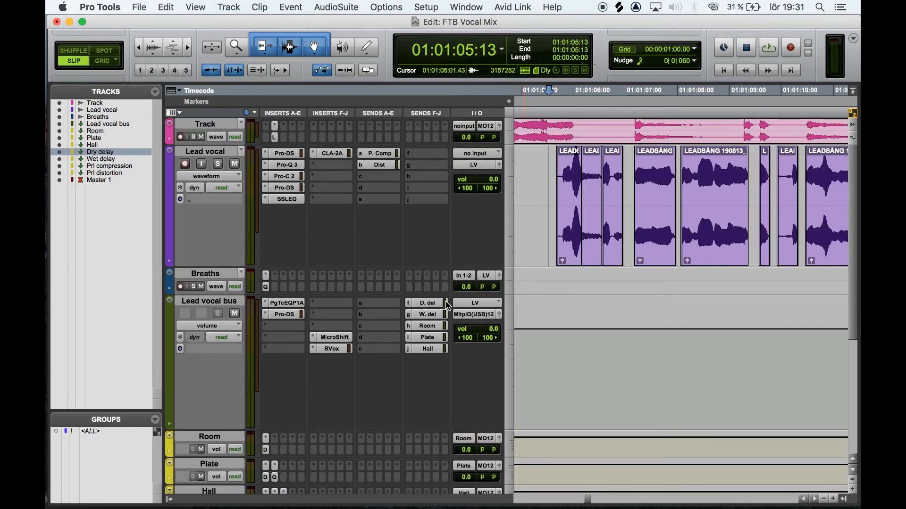
left_click(432, 304)
left_click_drag(855, 85, 621, 81)
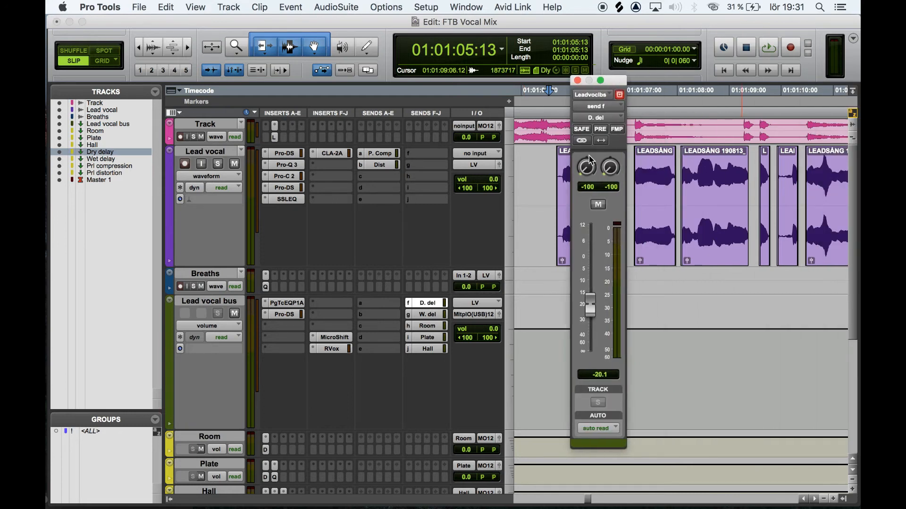
left_click(577, 81)
scroll(555, 254, "down", 5)
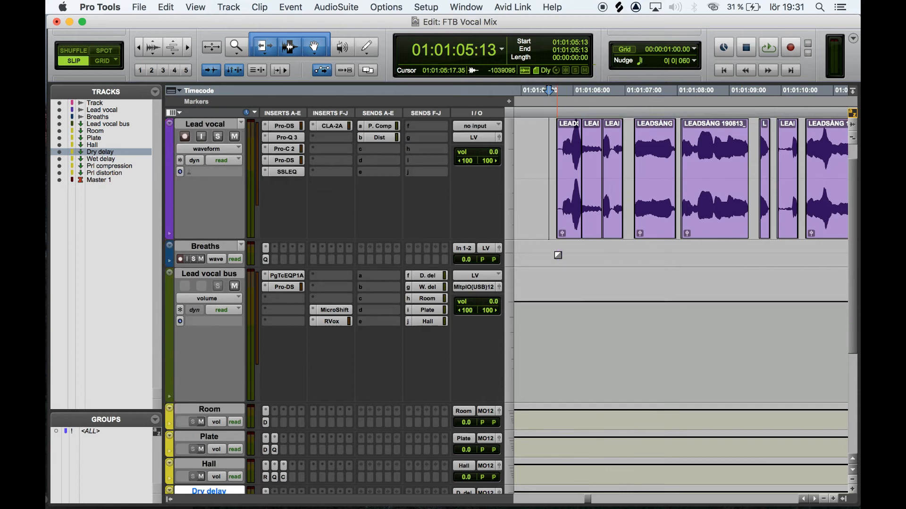
- Examine the decay, mix and low-cut settings of the Little Plate on the Wet delay track, and close it
left_click(201, 368)
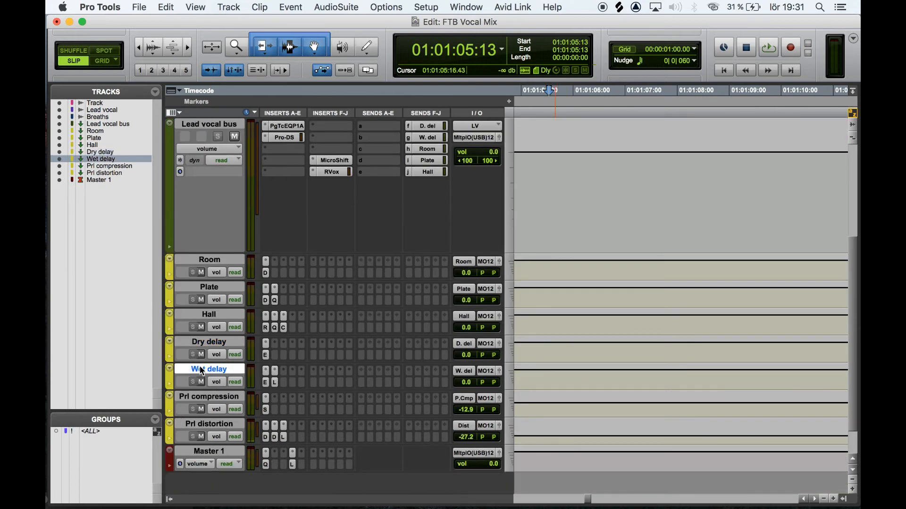
left_click(275, 385)
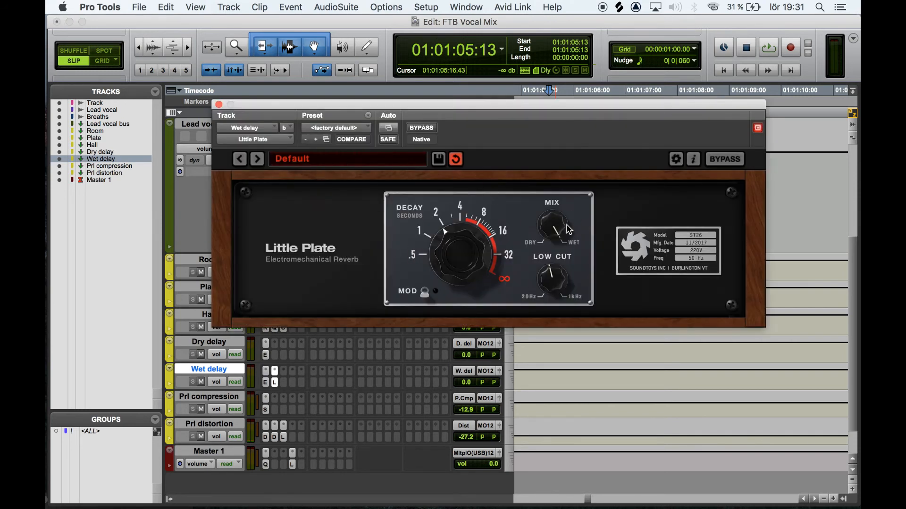
left_click(219, 105)
- Pan both channels of the Lead vocal bus's wet delay send hard right at 100, and close the send
scroll(410, 223, "up", 5)
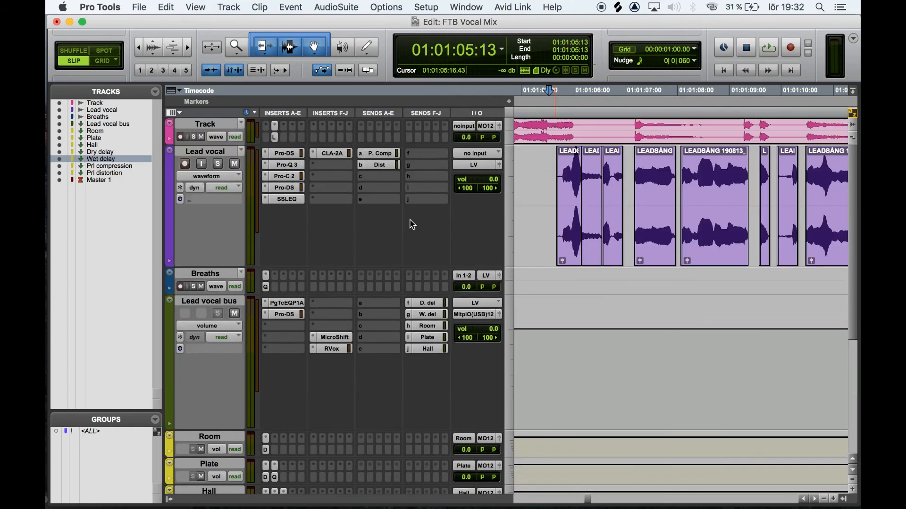
left_click(427, 314)
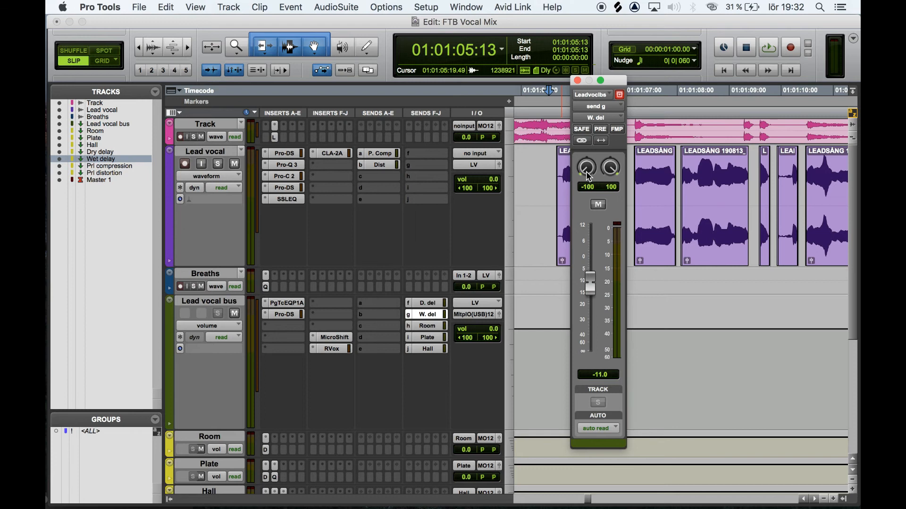
left_click(577, 80)
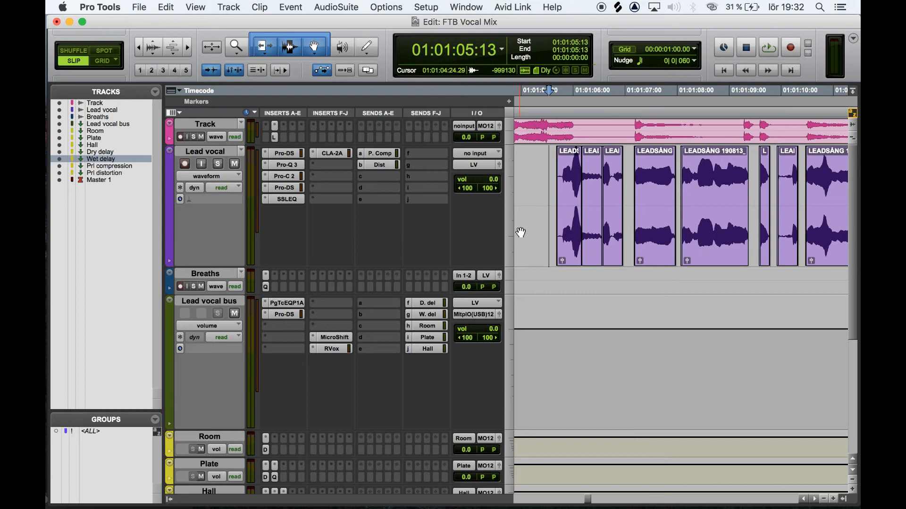
- Audition the vocal from 01:01:05:13 while pulling the Lead vocal bus's Room send down to -∞ and raising it again, and close the send
scroll(520, 233, "down", 8)
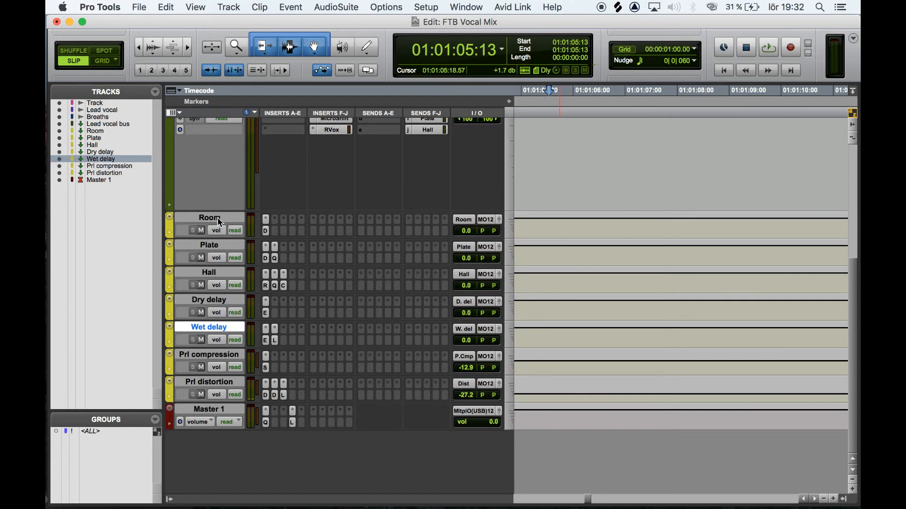
scroll(625, 226, "up", 10)
scroll(613, 189, "left", 2)
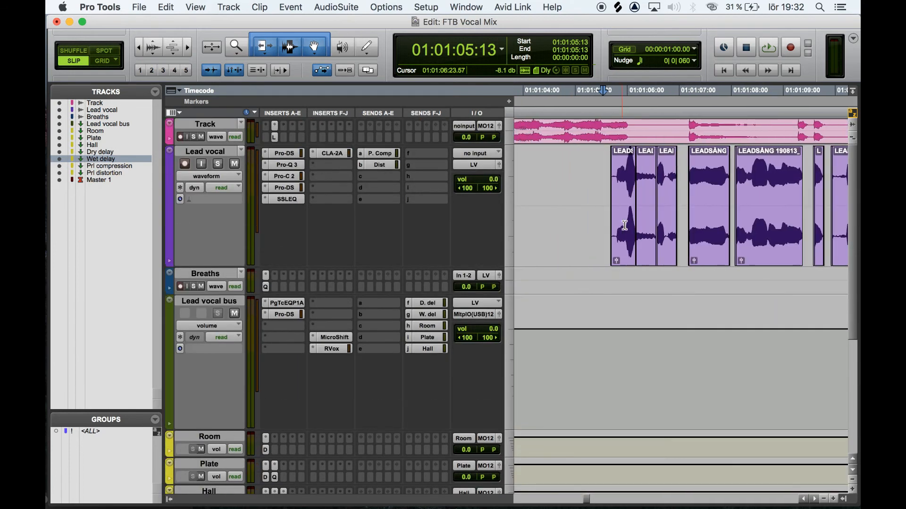
left_click(222, 437)
left_click(427, 326)
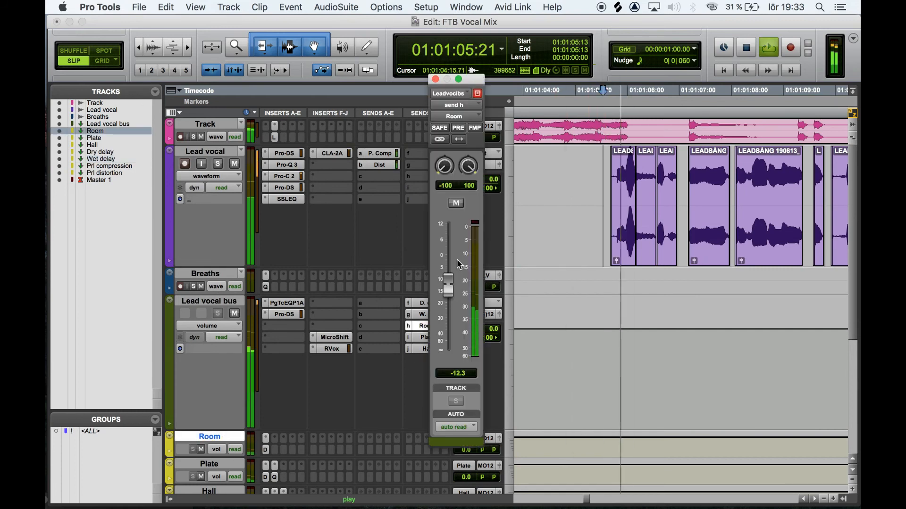
left_click_drag(448, 341, 448, 351)
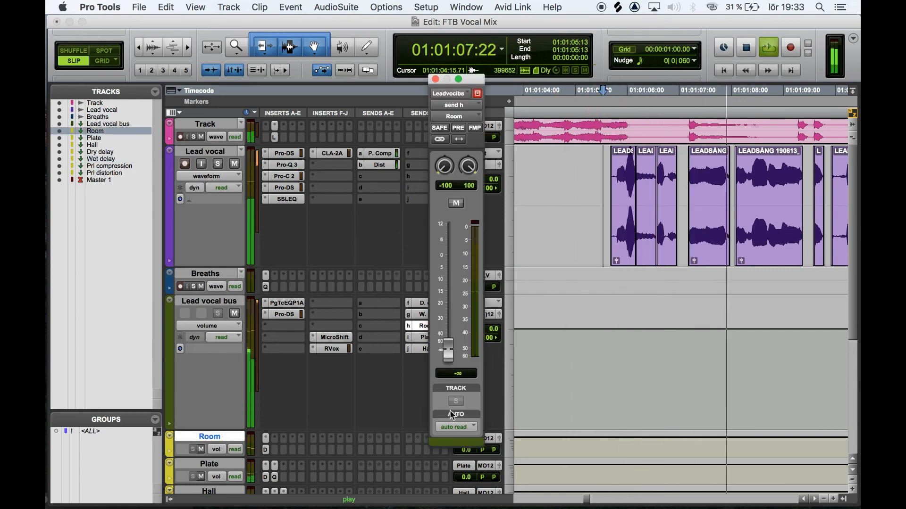
left_click_drag(448, 352, 448, 294)
key("space")
left_click(435, 79)
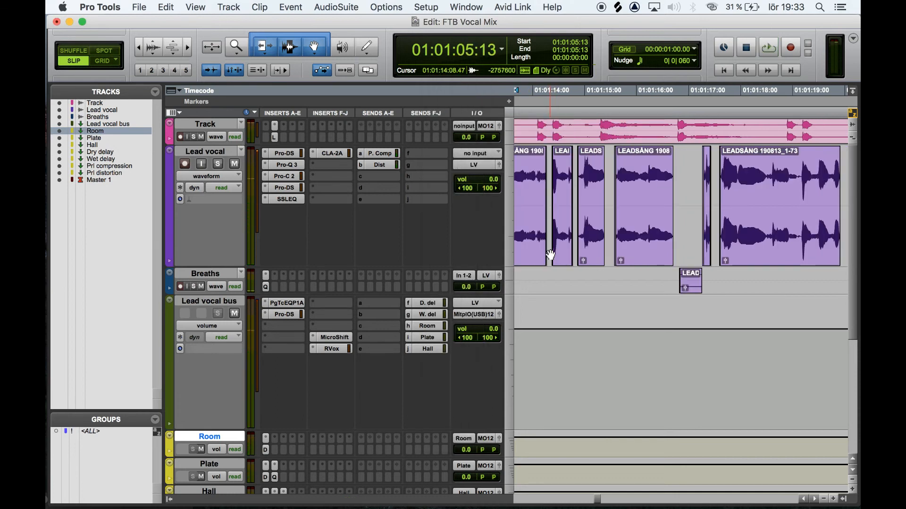
- Audition the vocal from 01:01:05:13 while lowering the Lead vocal bus's Plate send and raising it again
scroll(550, 257, "left", 10)
scroll(551, 255, "down", 2)
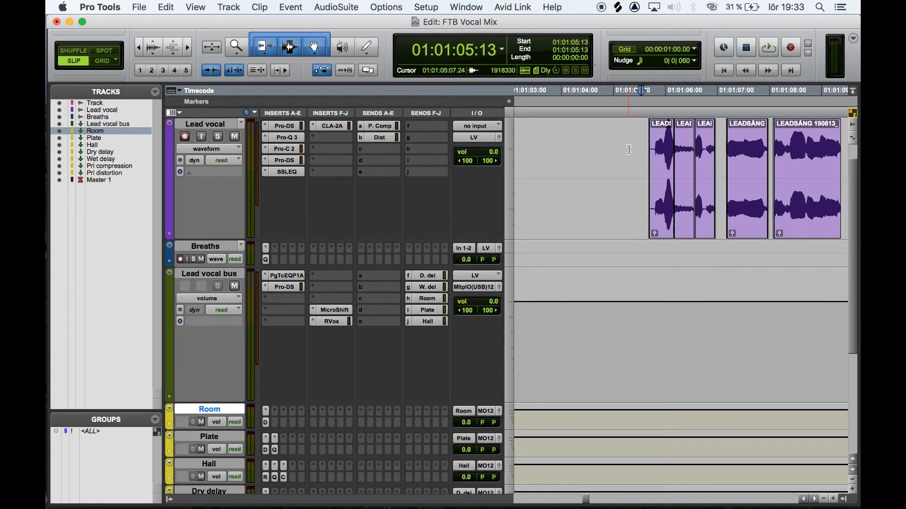
scroll(281, 428, "down", 10)
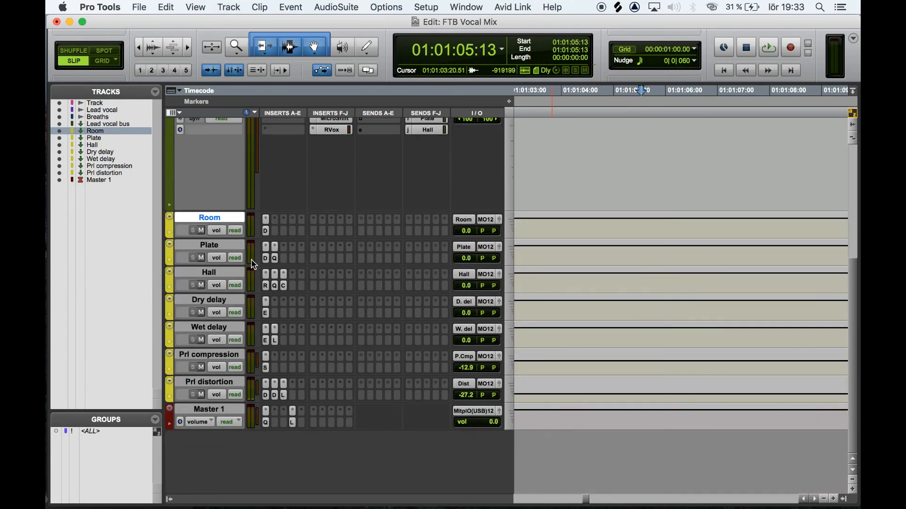
scroll(253, 266, "up", 10)
left_click(425, 337)
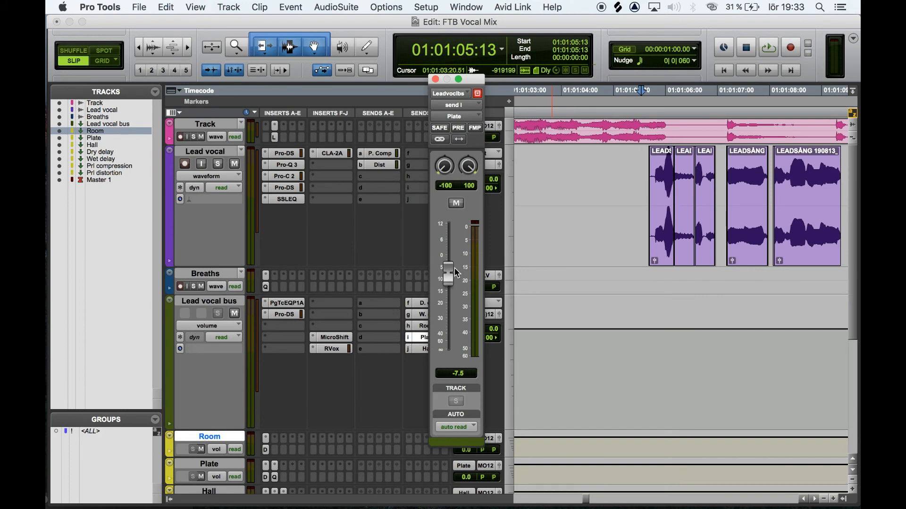
key("space")
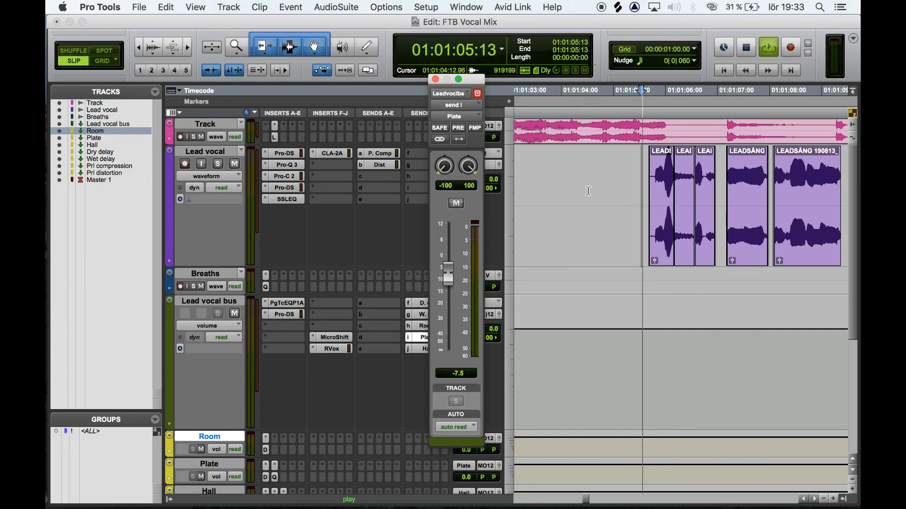
left_click_drag(446, 366, 446, 291)
key("space")
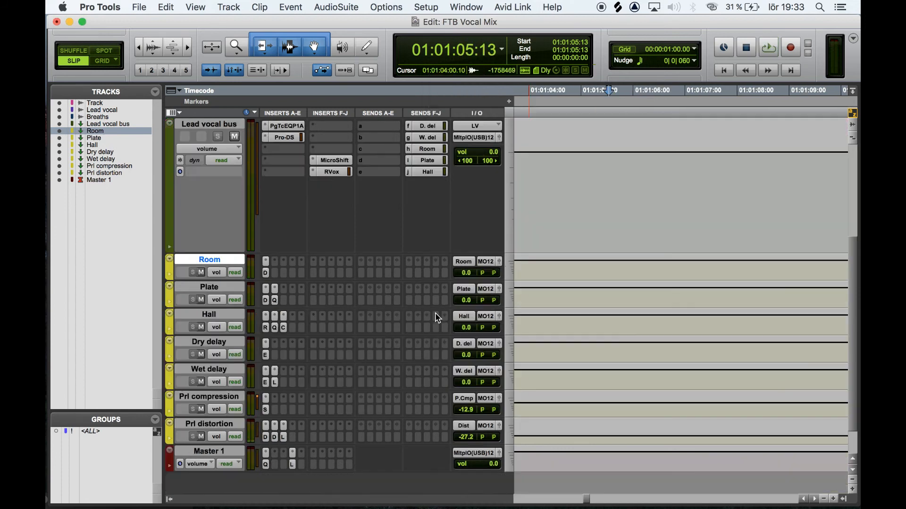
- Audition the Lead vocal bus's wet delay send from 01:01:05:13, keep its level at -11.0 dB, and close the send
scroll(436, 315, "up", 5)
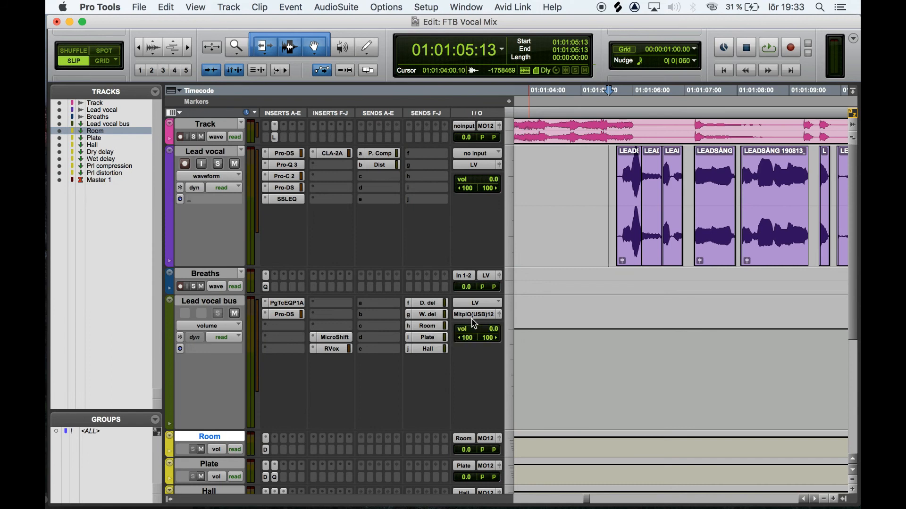
left_click(432, 314)
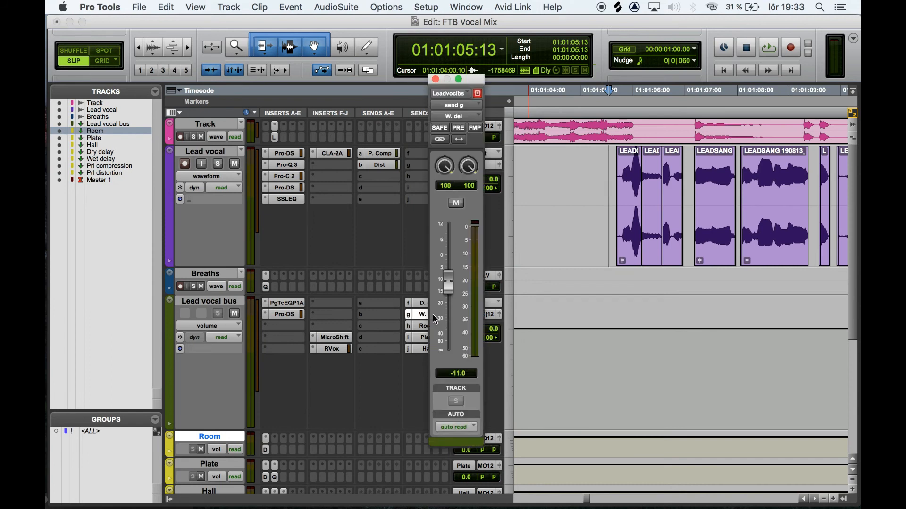
key("space")
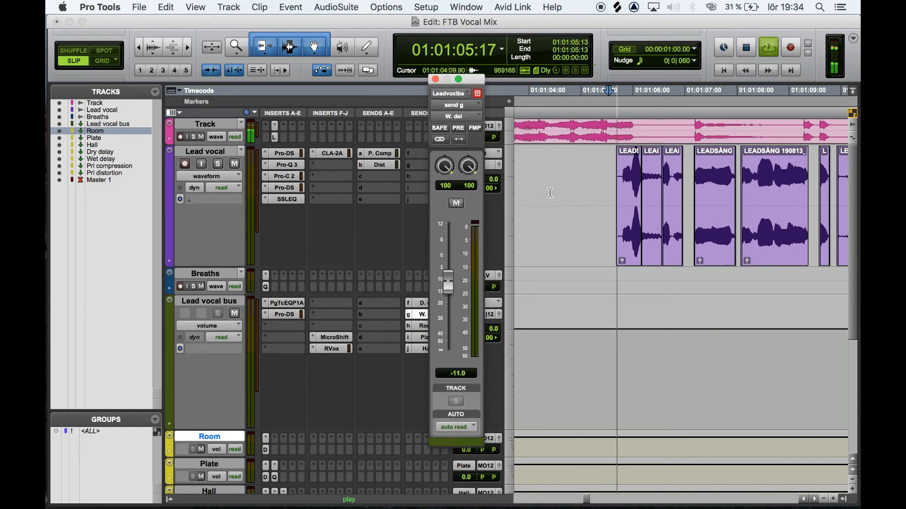
mouse_move(448, 282)
left_mouse_down()
mouse_move(449, 236)
mouse_move(449, 282)
left_mouse_up()
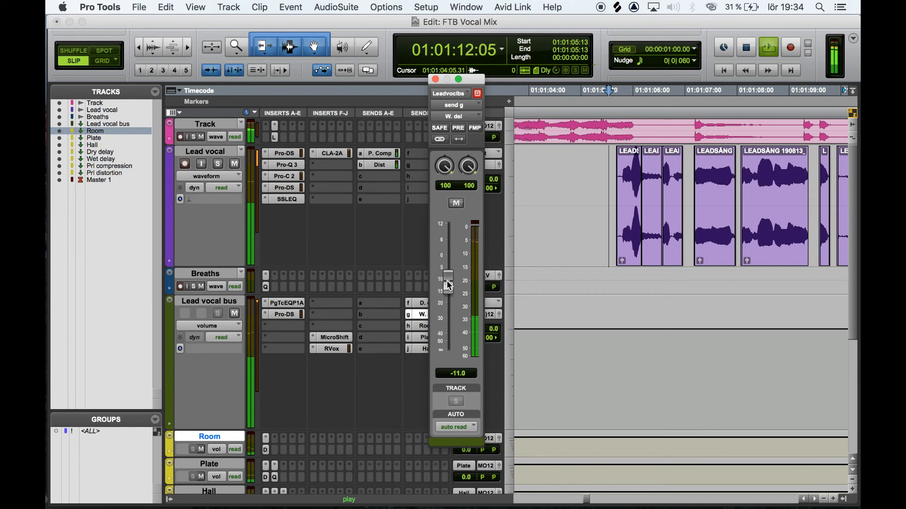
left_click(434, 79)
key("space")
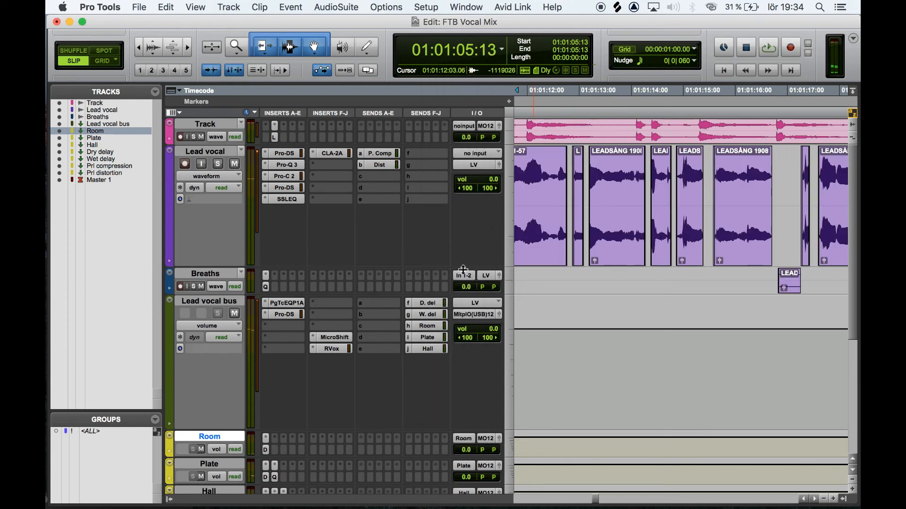
- Set the Lead vocal bus's dry delay send to -15.8 dB while auditioning the vocal, close the send and stop playback
left_click(432, 305)
key("space")
mouse_move(448, 289)
left_mouse_down()
mouse_move(450, 256)
mouse_move(448, 307)
mouse_move(448, 294)
left_mouse_up()
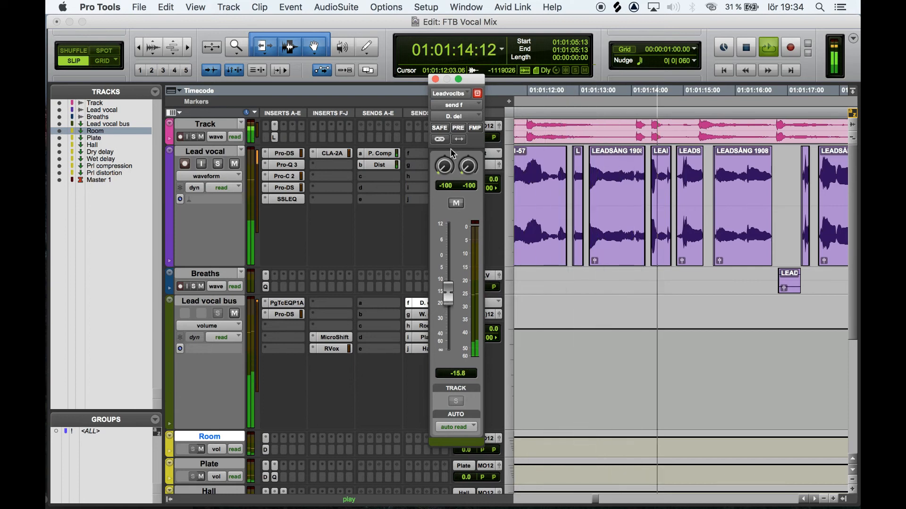
left_click(435, 79)
key("space")
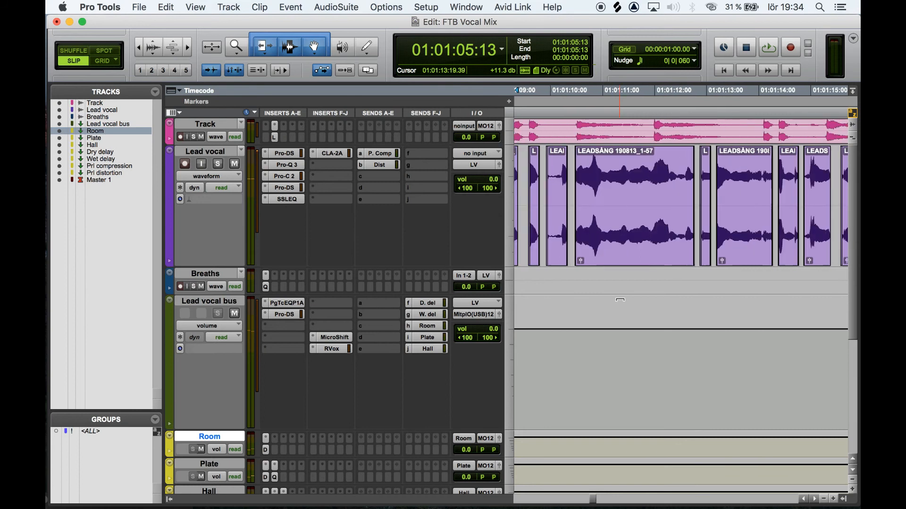
- Review the Prl compression effect track's routing by examining the level of the Lead vocal's P. Comp send, and close the send
scroll(556, 152, "down", 5)
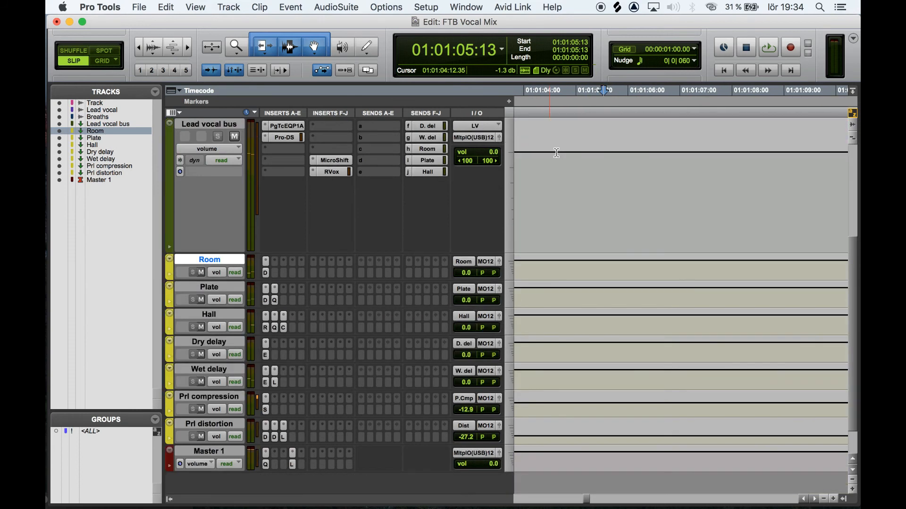
left_click(207, 398)
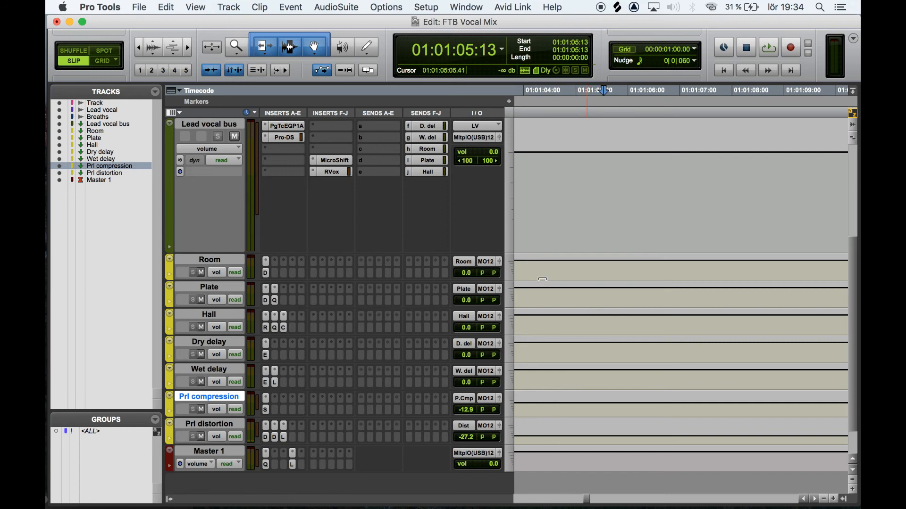
scroll(500, 373, "up", 5)
scroll(501, 372, "up", 1)
left_click(217, 153)
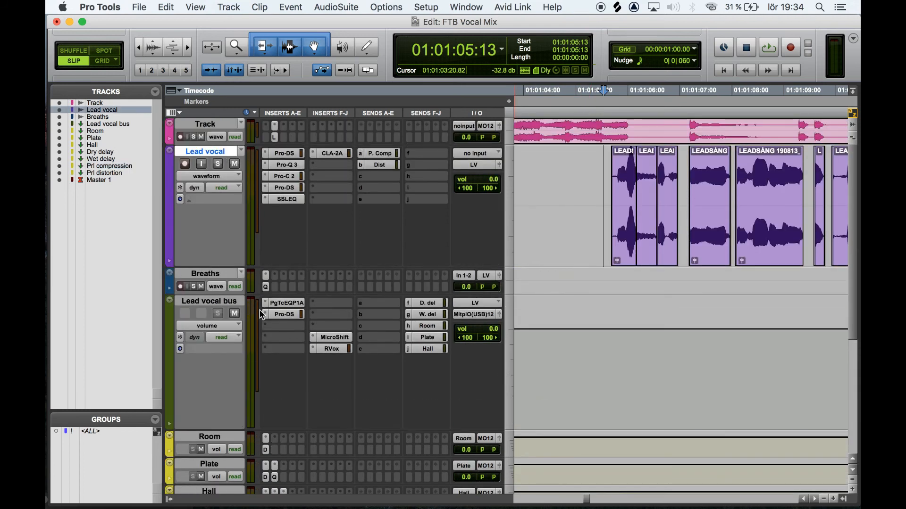
left_click(379, 153)
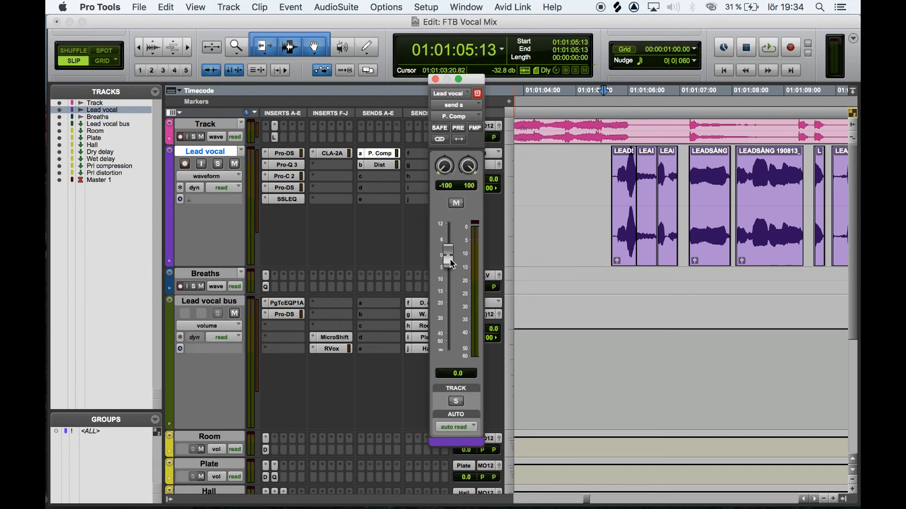
left_click(435, 79)
- Select the Prl compression track, examine the settings of its SSLComp plug-in, and close the plug-in
scroll(614, 265, "down", 3)
scroll(614, 265, "down", 3)
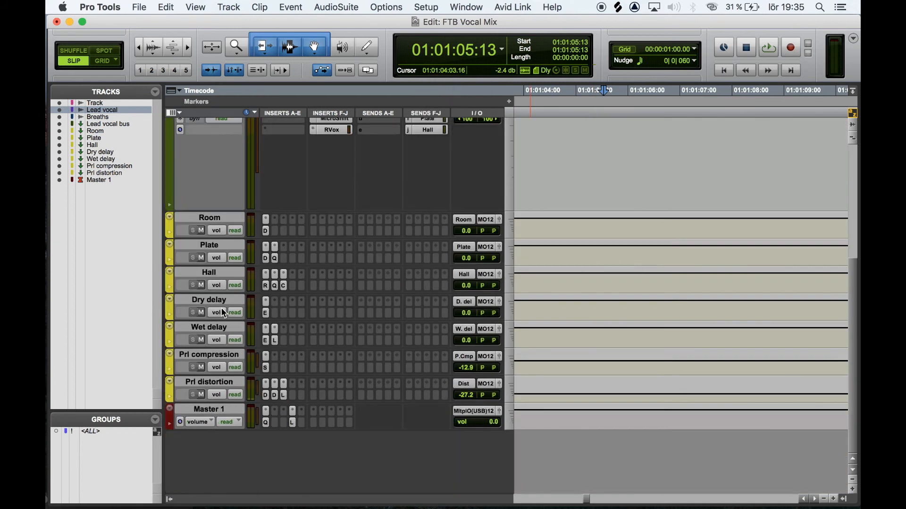
left_click(220, 357)
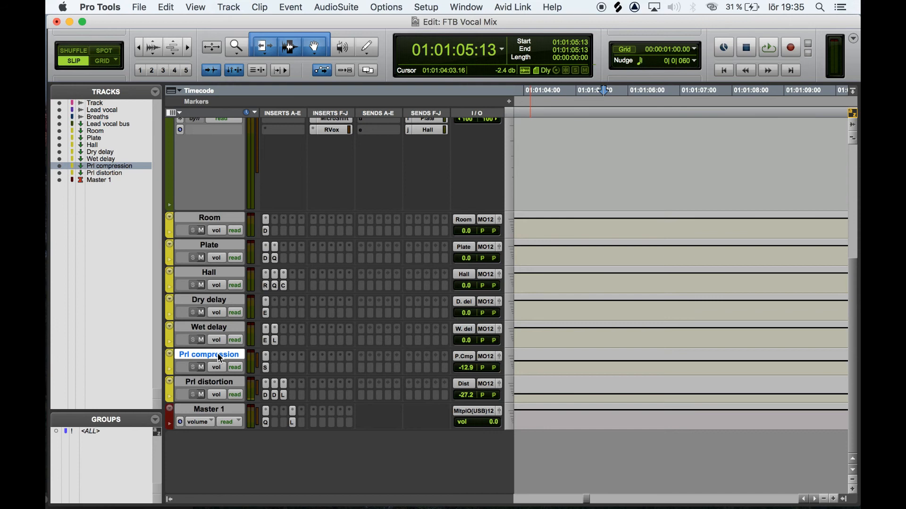
left_click(266, 369)
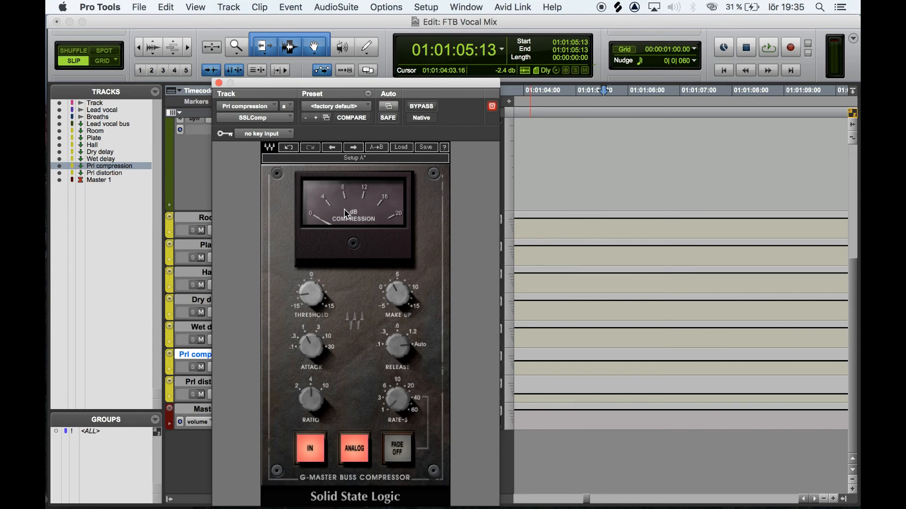
left_click(218, 83)
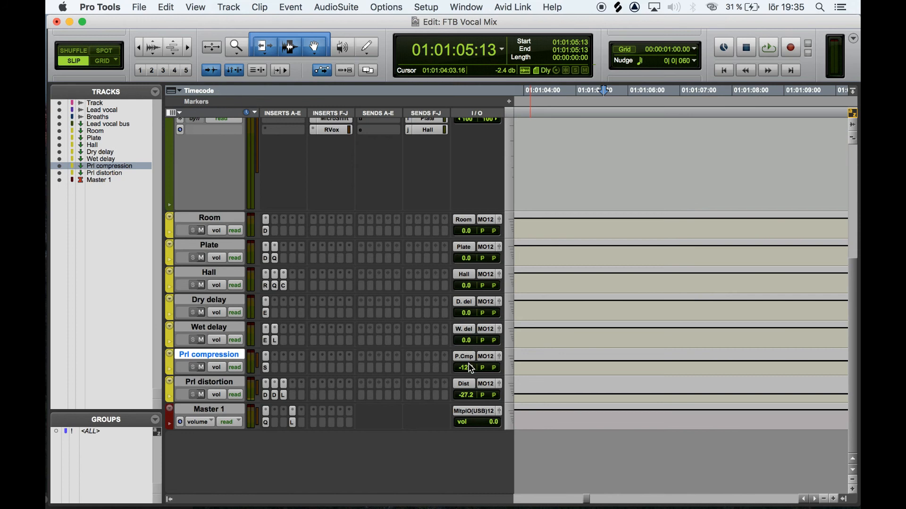
- Set the Prl compression track's volume to -19.1 dB while auditioning the vocal from 01:01:05:13, and stop playback
key("space")
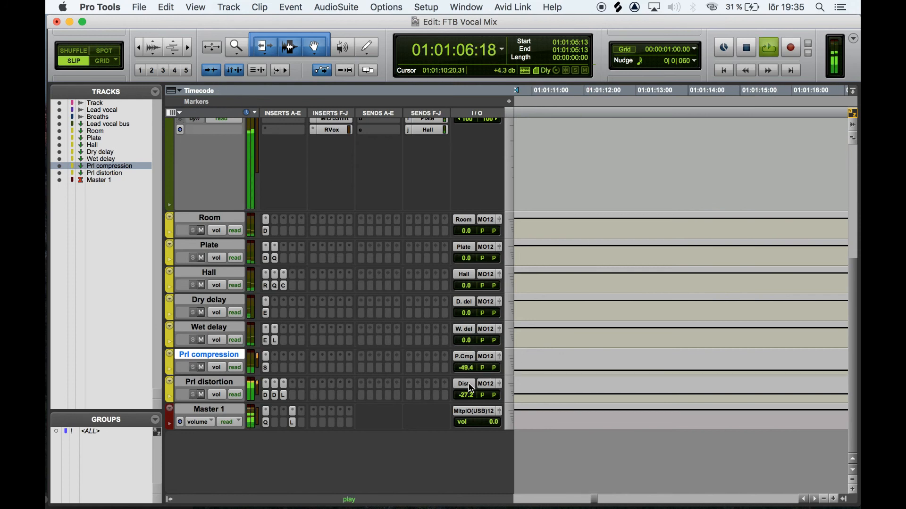
mouse_move(466, 368)
left_mouse_down()
mouse_move(467, 332)
mouse_move(467, 357)
left_mouse_up()
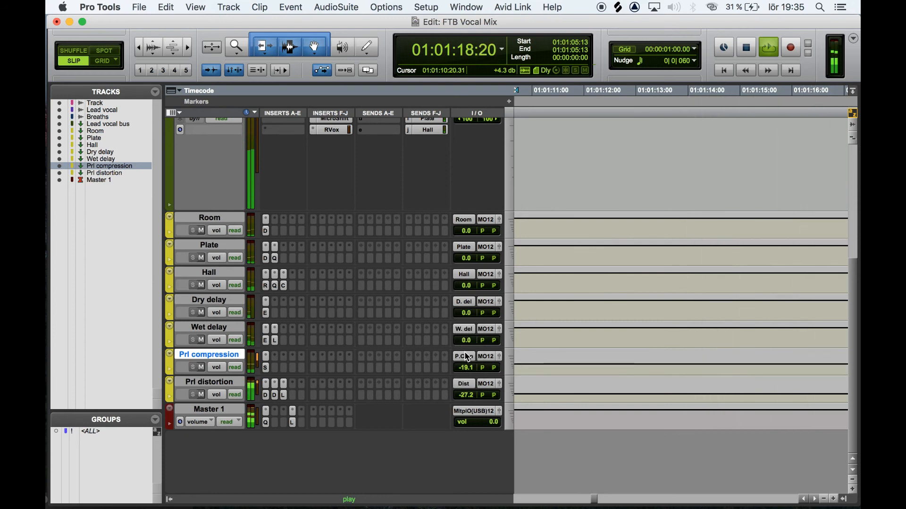
key("space")
left_click(467, 357)
left_click(404, 360)
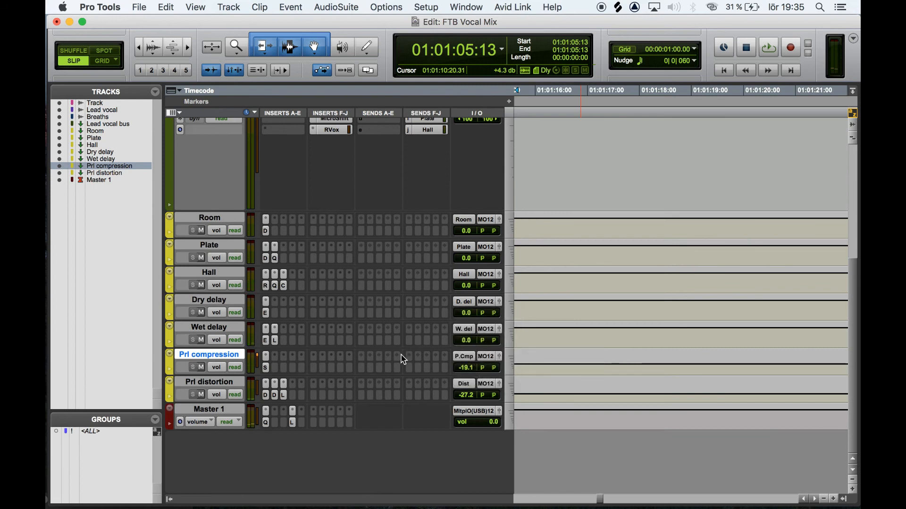
- Place the edit cursor at 01:01:16:24 on the Lead vocal track
scroll(574, 247, "up", 5)
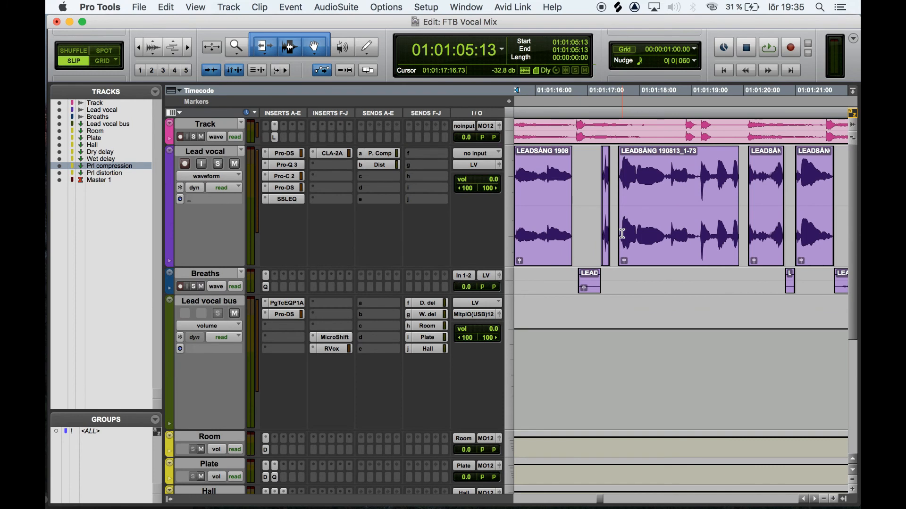
left_click(587, 175)
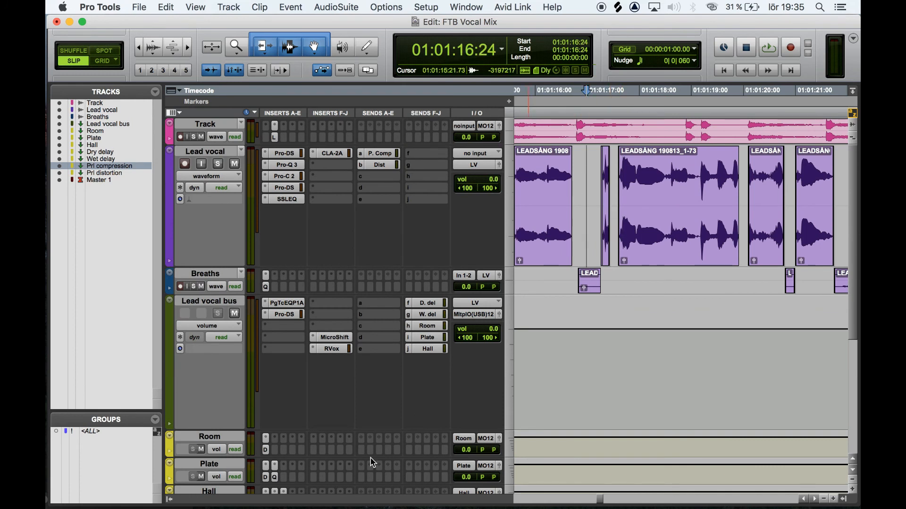
scroll(327, 466, "down", 5)
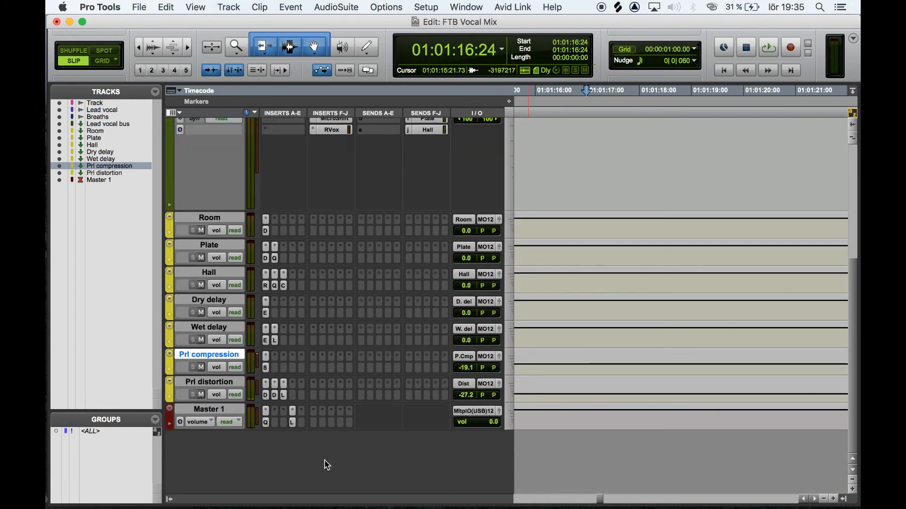
- Open the Prl distortion track's Devil-Loc plug-in and start playback from 01:01:05:13, just before the first Lead vocal clip
left_click(209, 383)
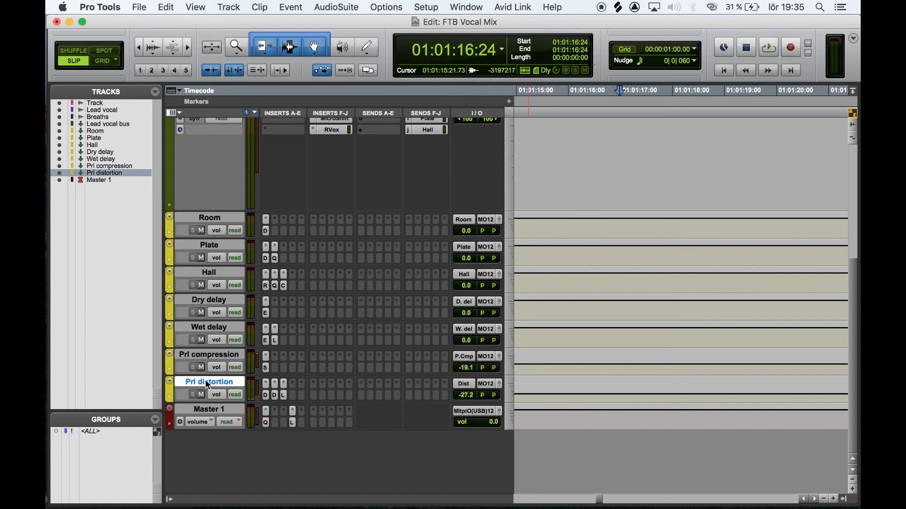
left_click(266, 397)
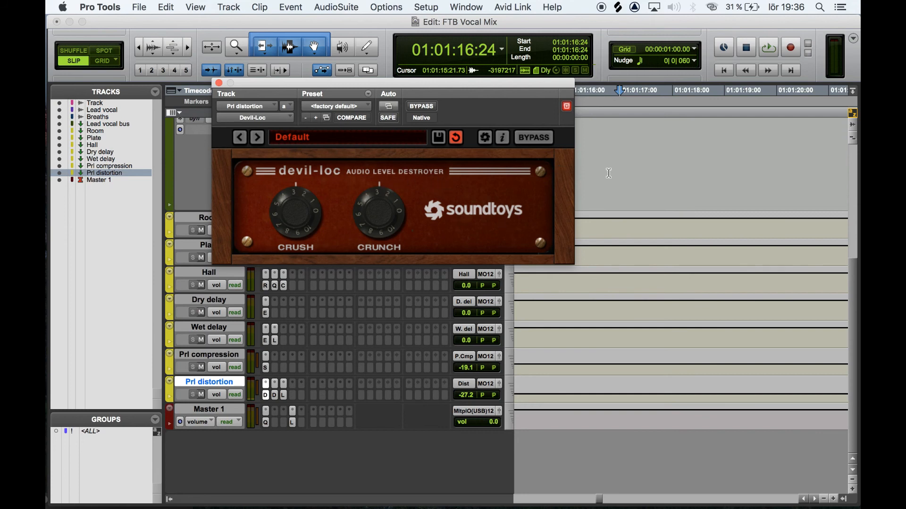
scroll(608, 174, "up", 10)
scroll(622, 176, "left", 3)
scroll(636, 179, "left", 10)
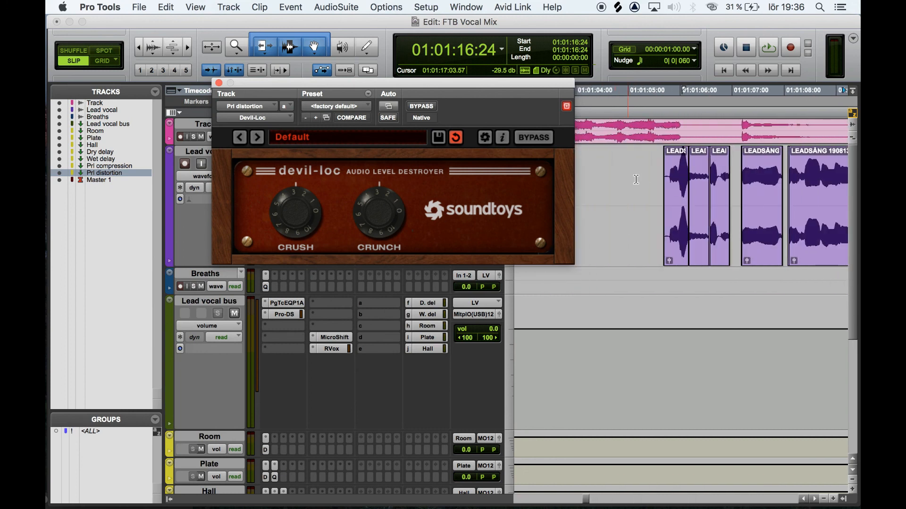
left_click(656, 170)
key("space")
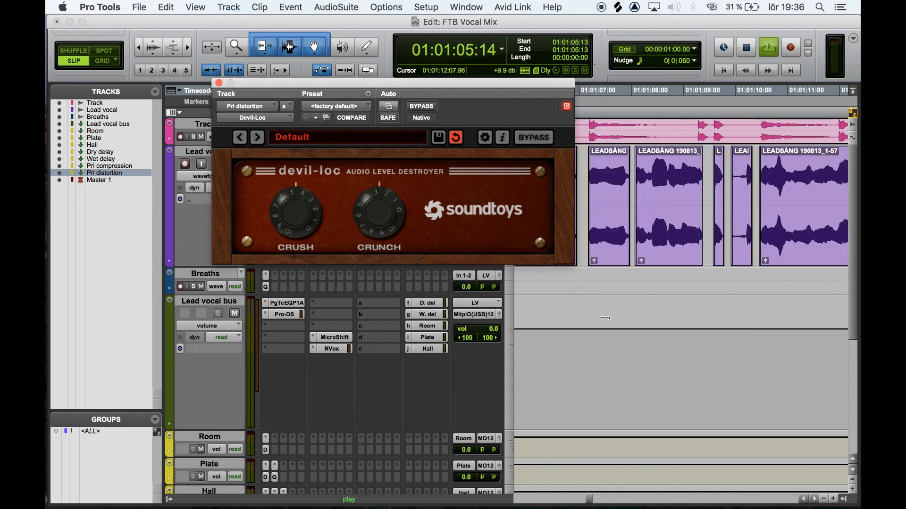
- Adjust the Devil-Loc's Crunch and Crush amounts while auditioning the vocal, stop playback and close the plug-in
left_click_drag(379, 214, 361, 210)
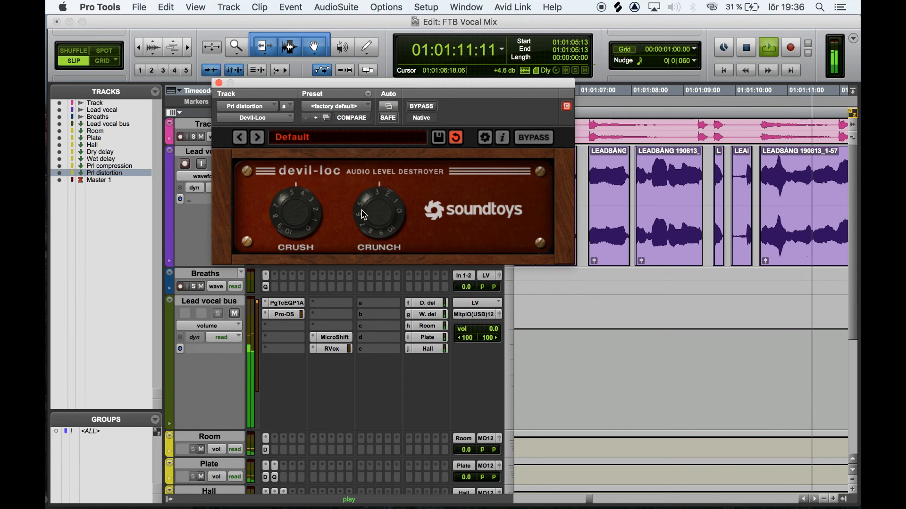
key("space")
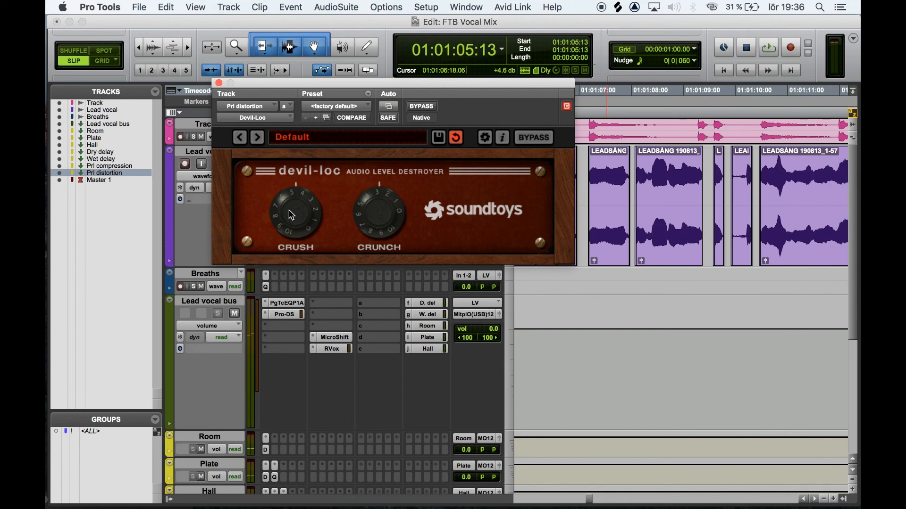
key("space")
left_click_drag(289, 214, 286, 233)
key("space")
left_click(219, 83)
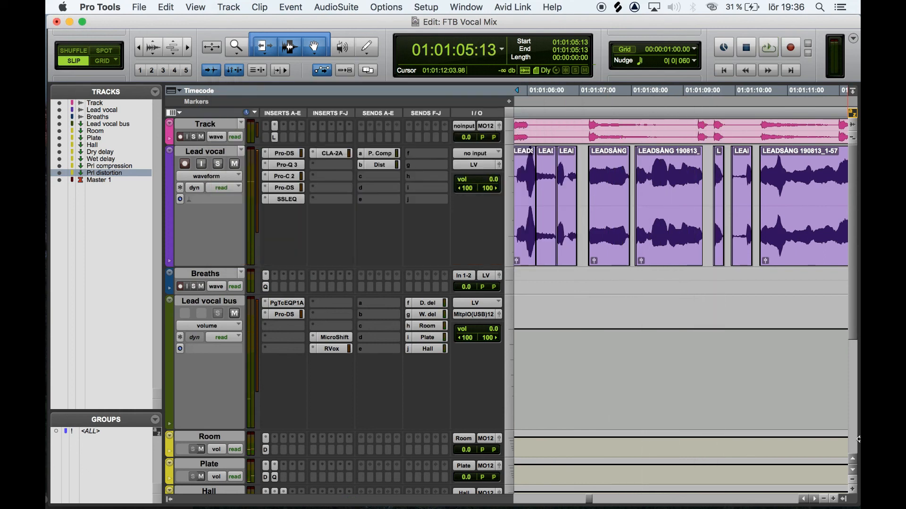
- Examine the DeEsser and FabFilter Pro-L 2 settings on the Prl distortion track, closing each plug-in
scroll(612, 334, "down", 5)
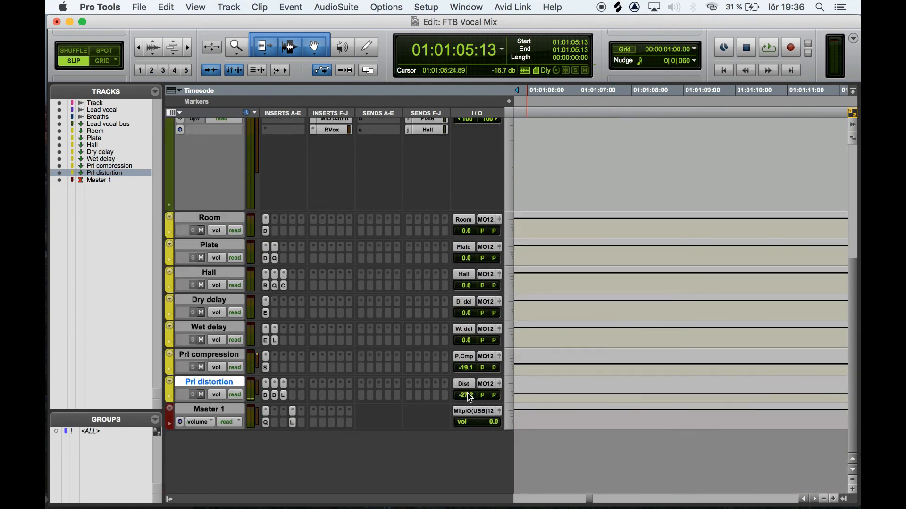
left_click(274, 396)
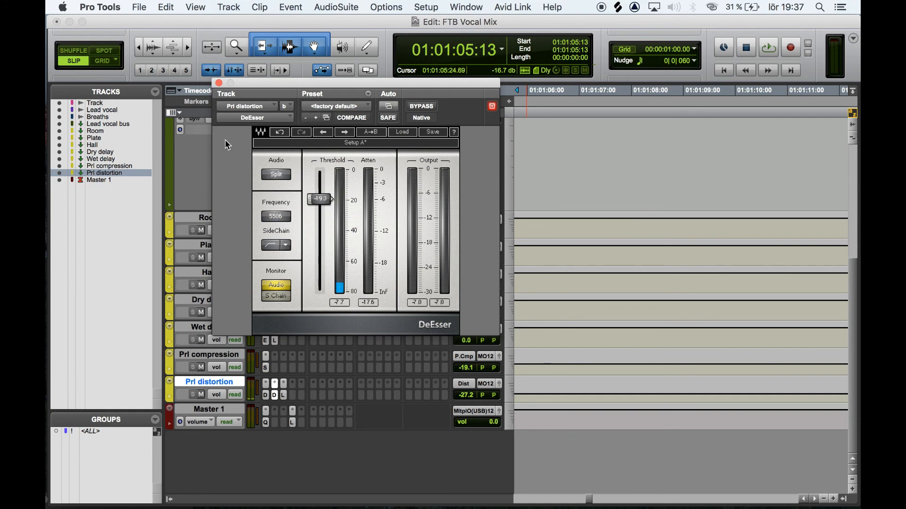
left_click(218, 83)
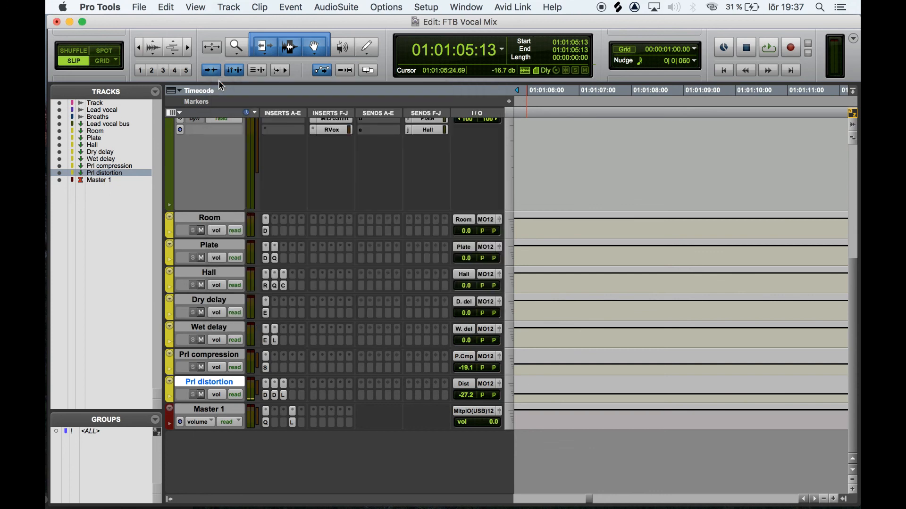
left_click(284, 397)
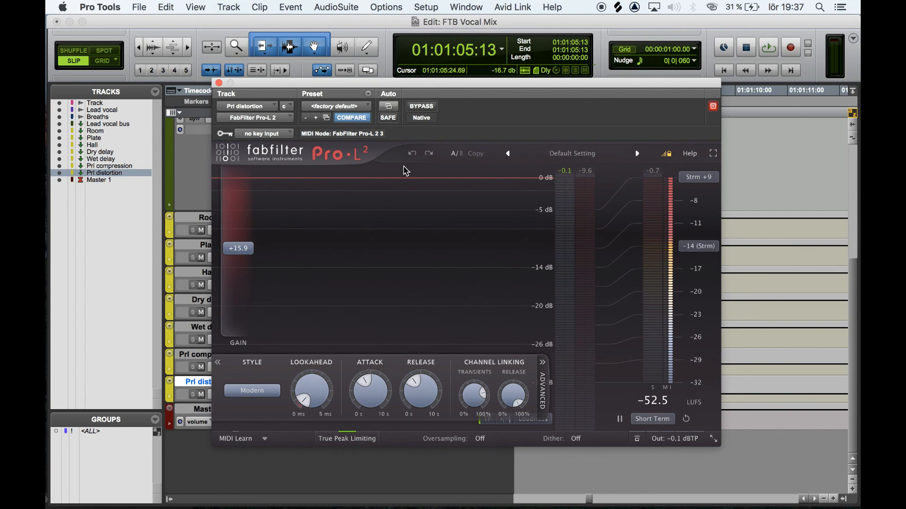
left_click(218, 83)
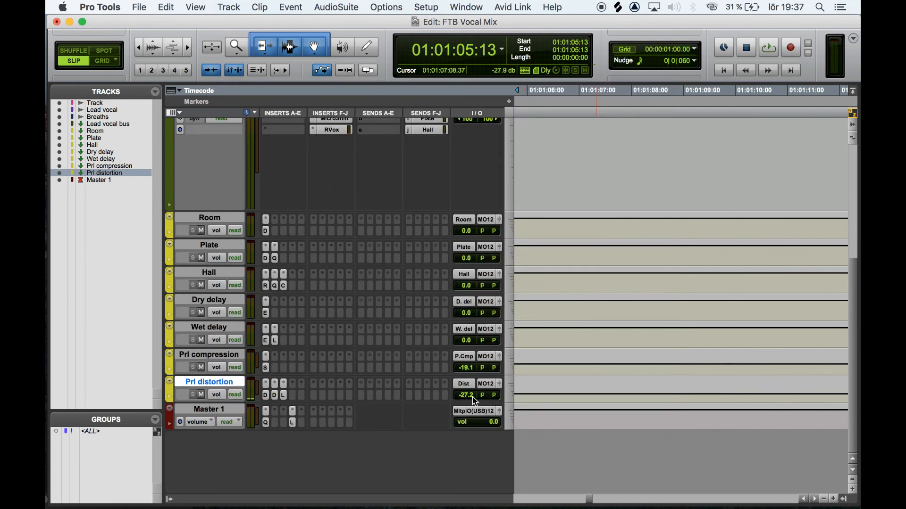
- Set the Prl distortion track's volume to -27.9 dB while auditioning the vocal from 01:01:05:13, and stop playback
left_click_drag(469, 401, 469, 400)
scroll(569, 244, "up", 5)
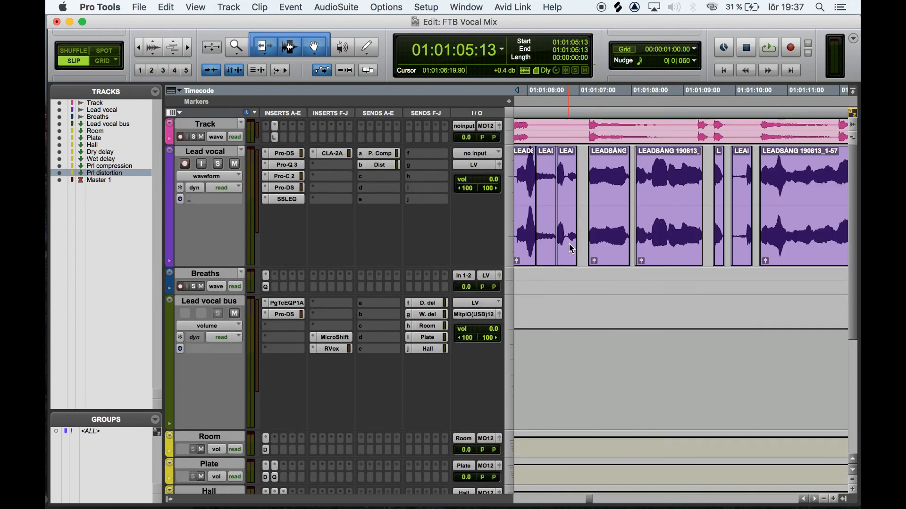
scroll(569, 244, "right", 5)
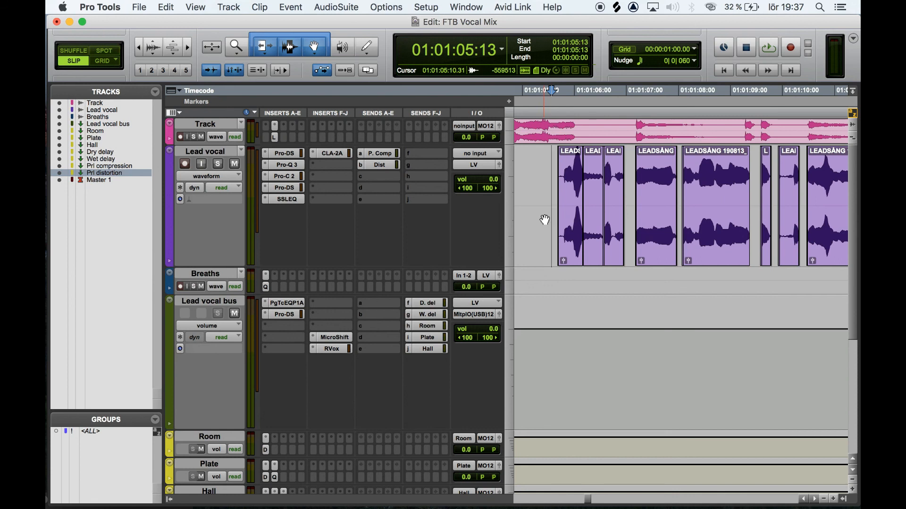
scroll(545, 220, "down", 8)
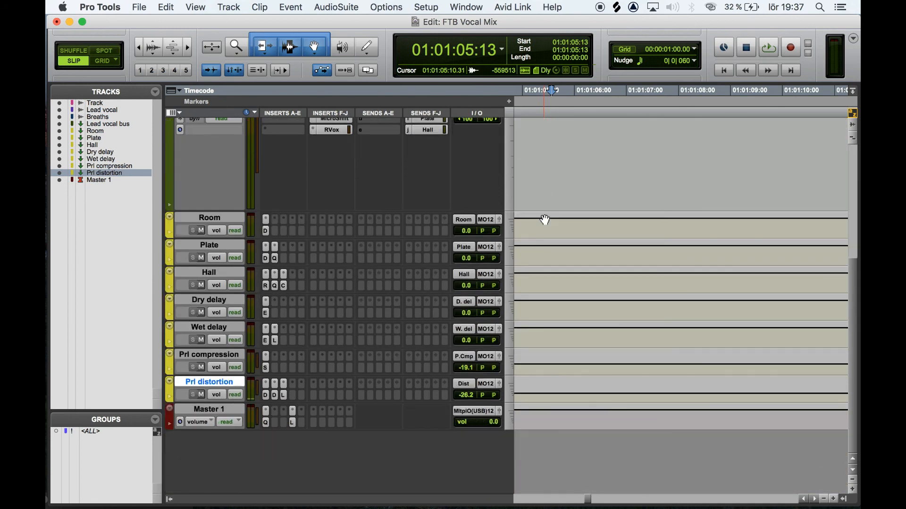
key("space")
left_click(466, 395)
mouse_move(468, 400)
left_mouse_down()
mouse_move(466, 420)
mouse_move(467, 366)
mouse_move(466, 386)
left_mouse_up()
key("space")
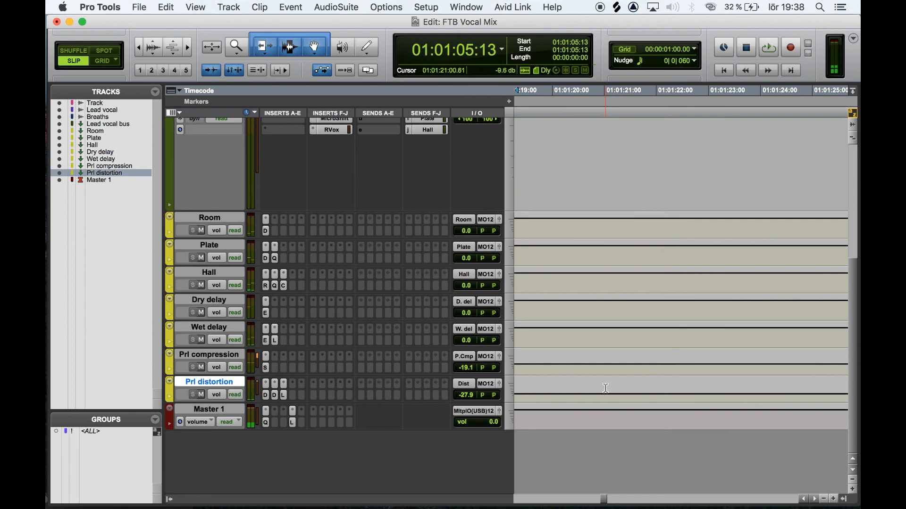
- Place the playback start at 01:01:05:06, just before the first Lead vocal clip, with the whole vocal section in view
scroll(605, 392, "up", 8)
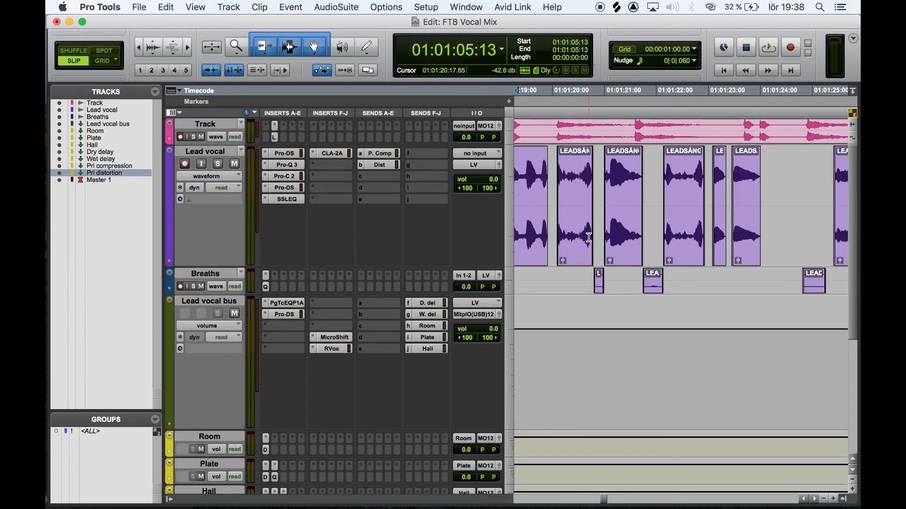
left_click(577, 376)
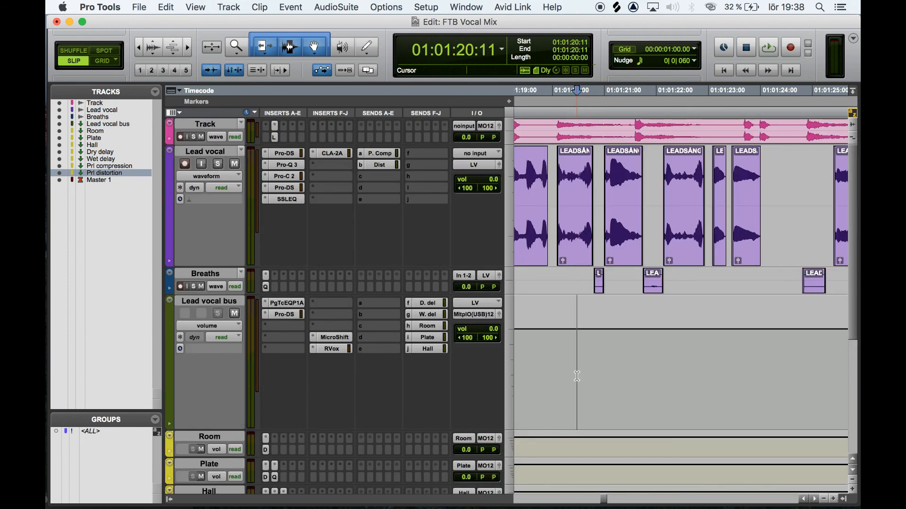
key("super+bracketleft")
key("super+bracketleft")
key("super+bracketleft")
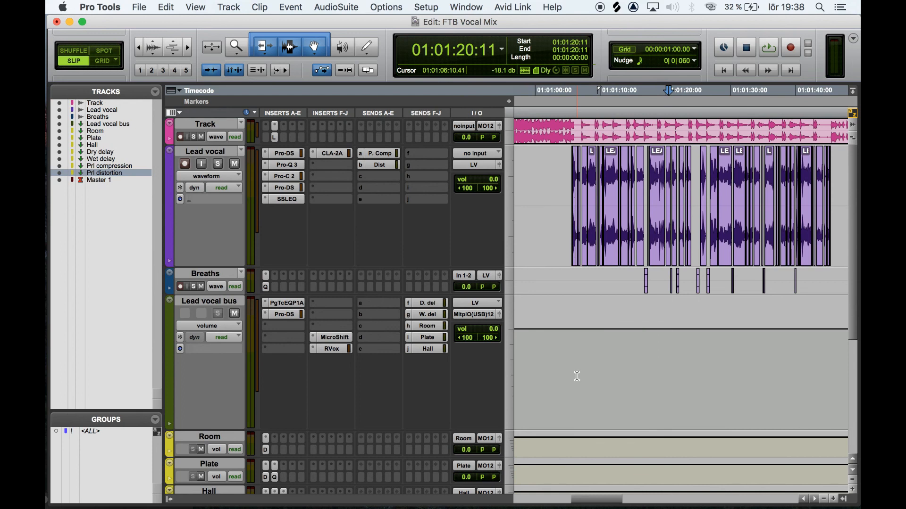
left_click(568, 376)
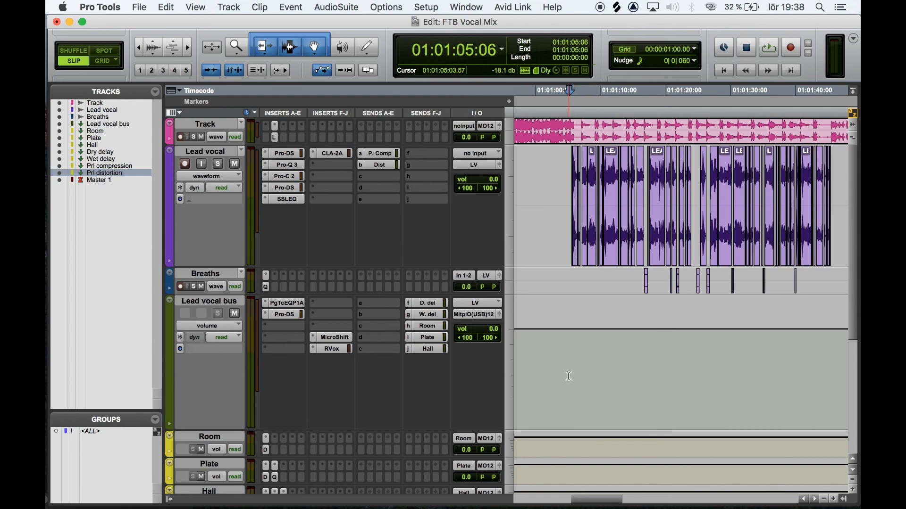